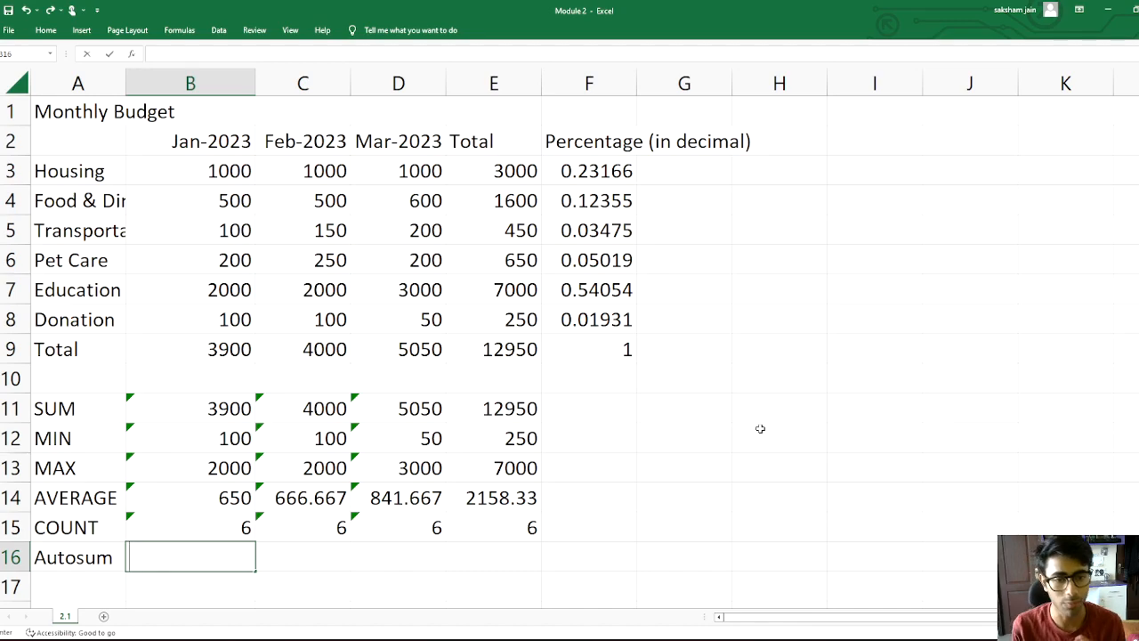
Step: Enter an empty SUM function, = SUM(), manually in cell G11 and clear it again
left_click(722, 407)
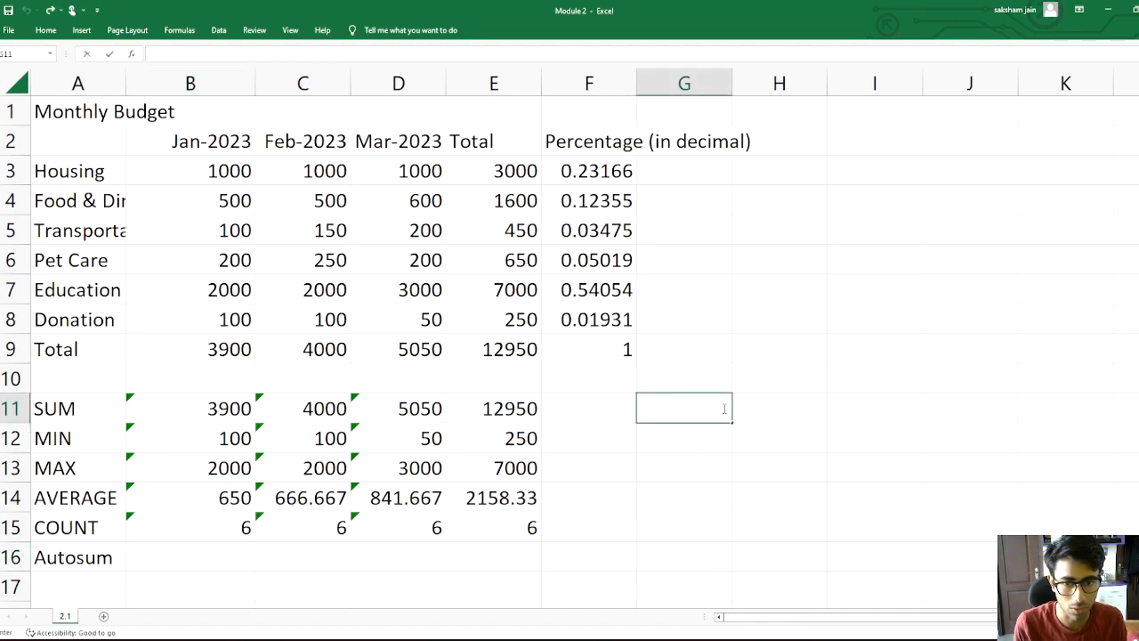
type("+ SUM")
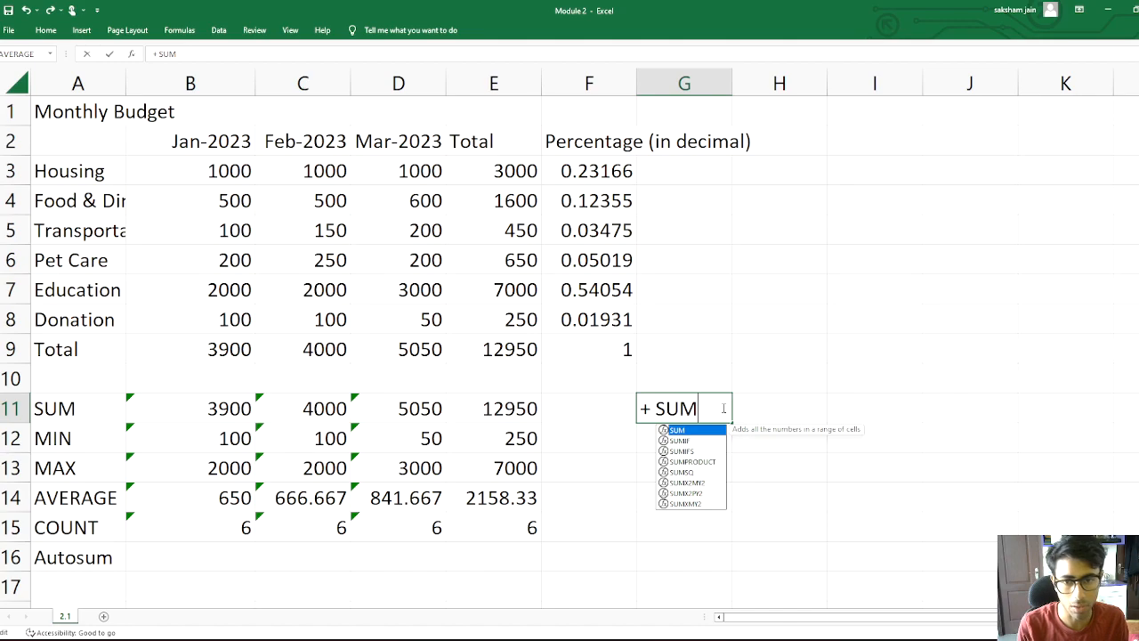
key("BackSpace")
key("BackSpace")
key("BackSpace")
key("BackSpace")
key("BackSpace")
type("= SUM()")
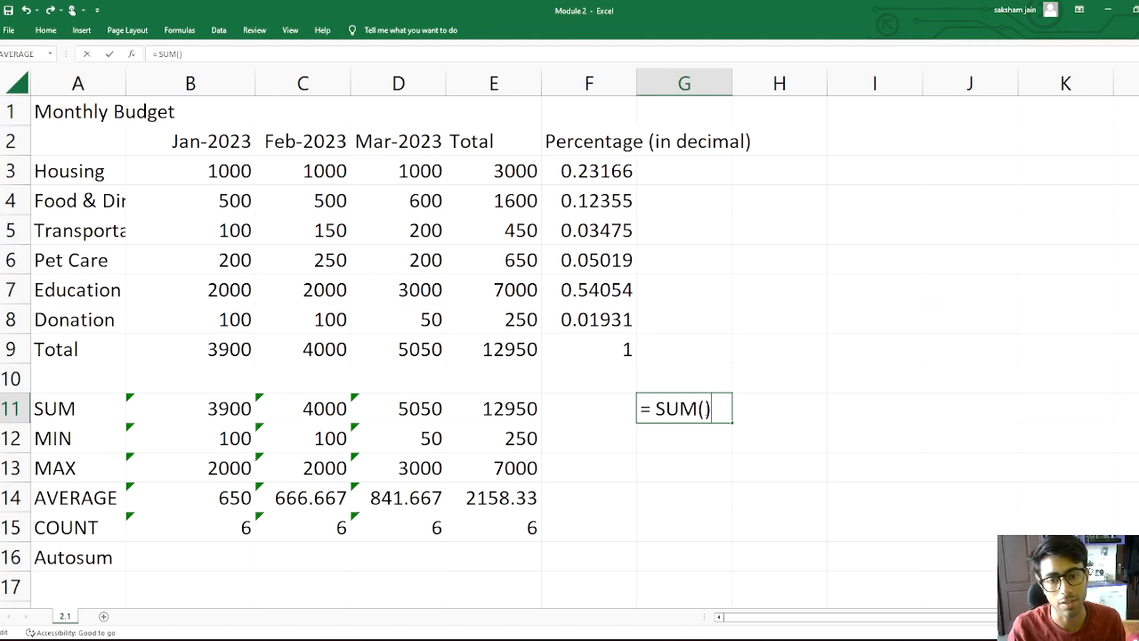
left_click(705, 410)
left_click_drag(711, 408, 629, 407)
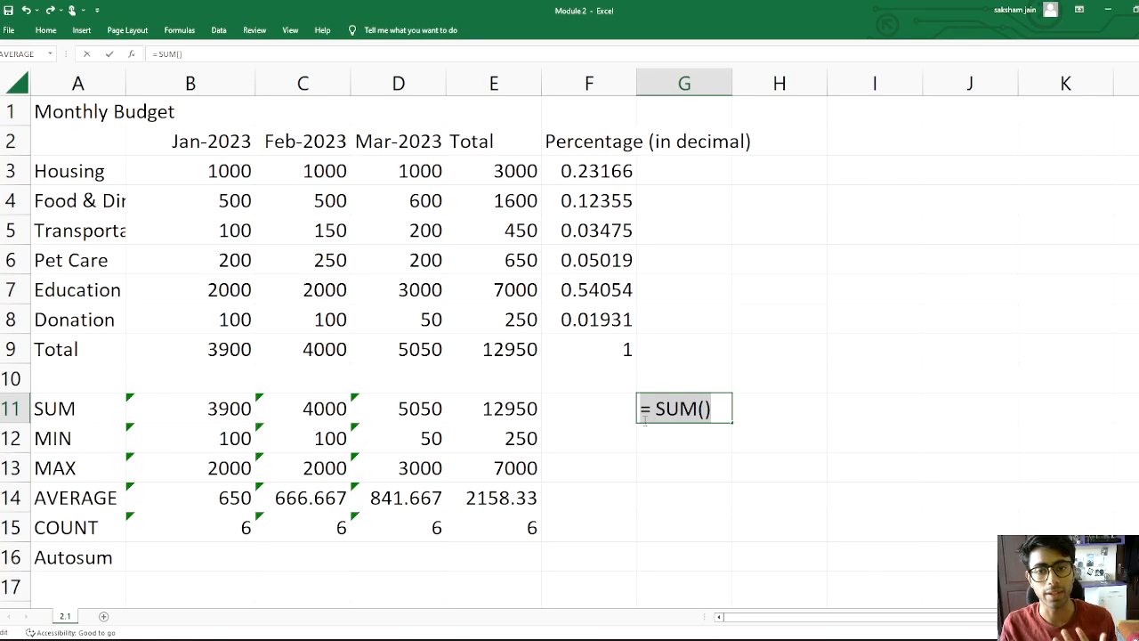
key("BackSpace")
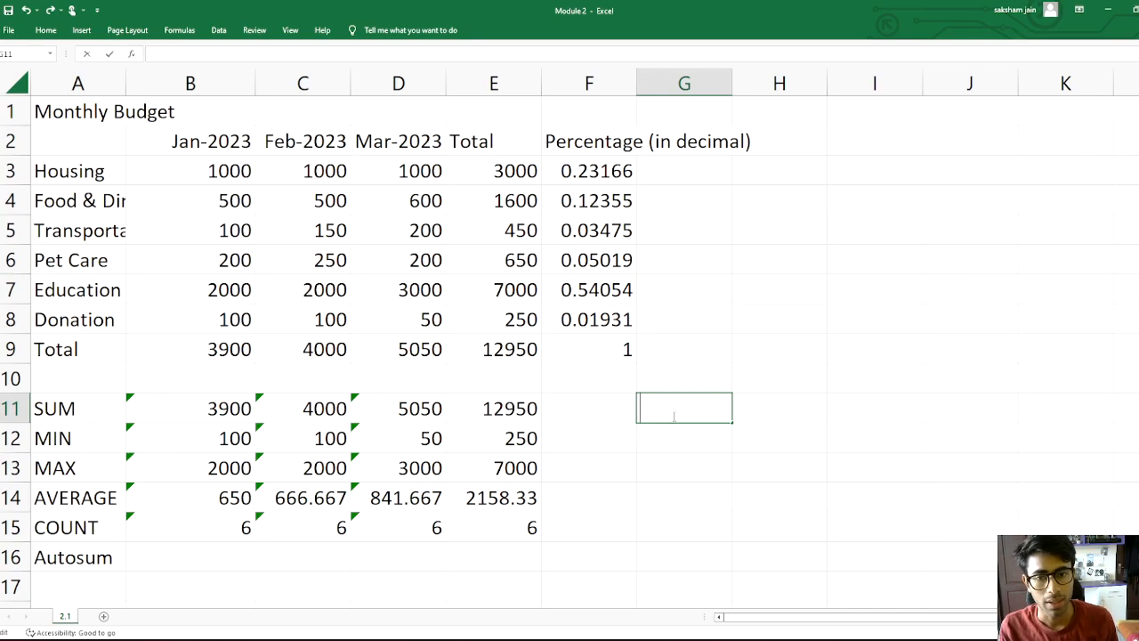
Step: Bring up the SUM function's arguments for G11 from the Math & Trig functions, and close them without inserting it
left_click(178, 31)
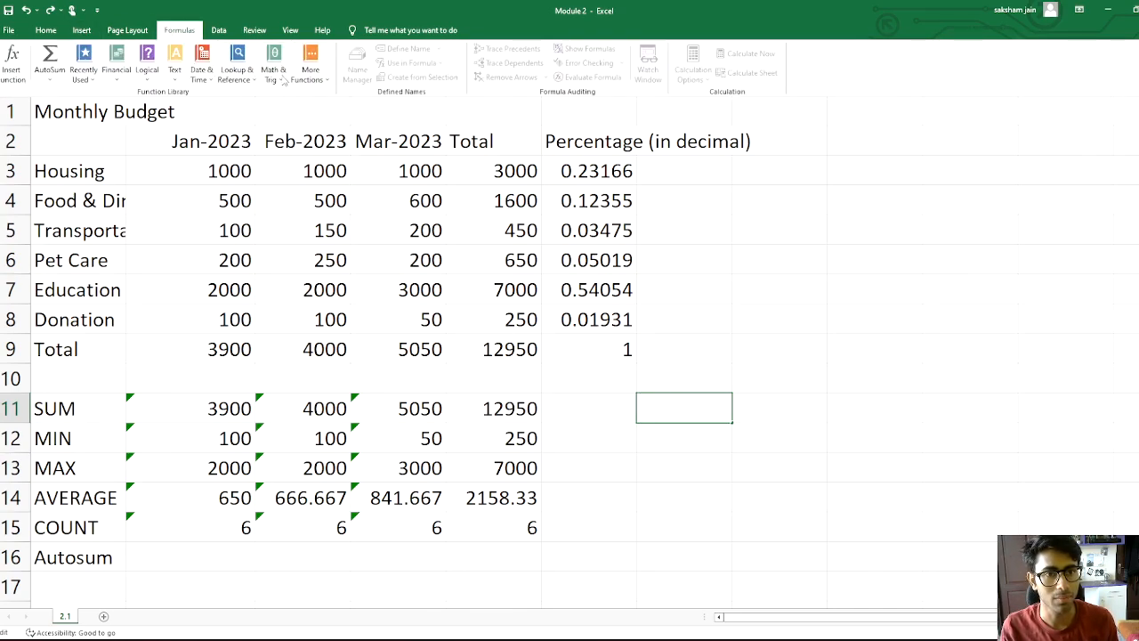
left_click(274, 71)
scroll(335, 347, "down", 12)
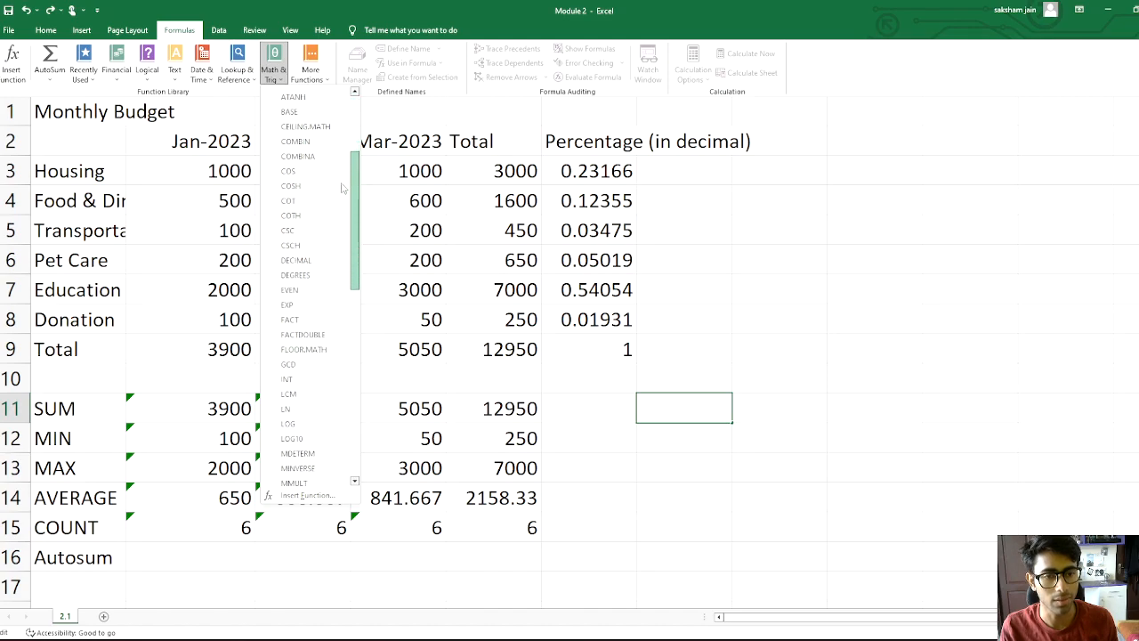
scroll(335, 370, "down", 1)
left_click(335, 356)
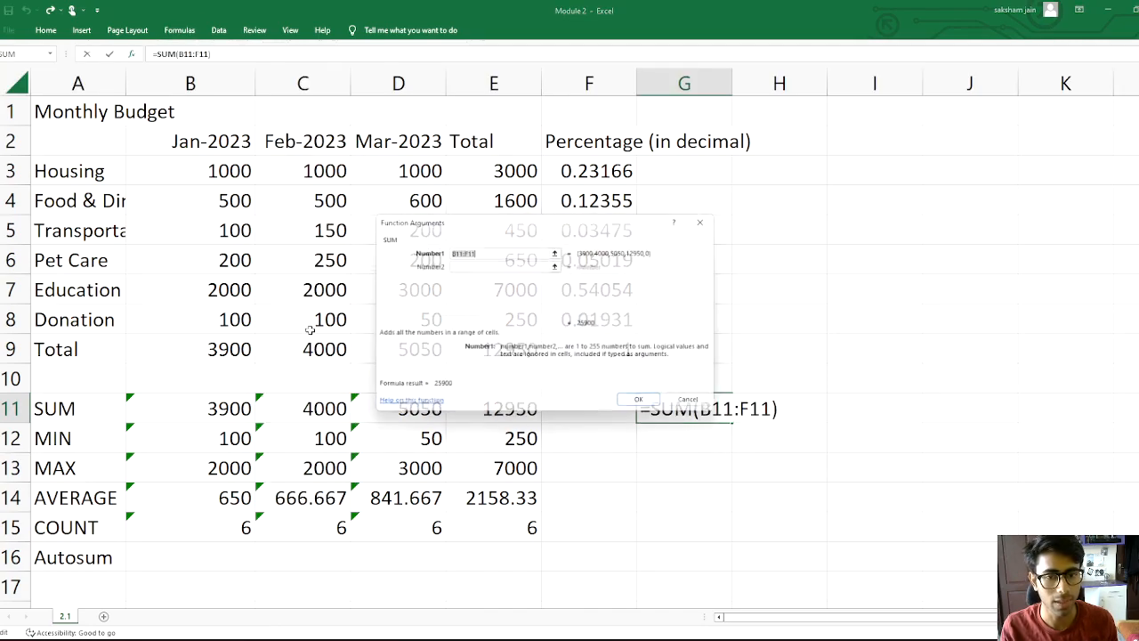
left_click(711, 218)
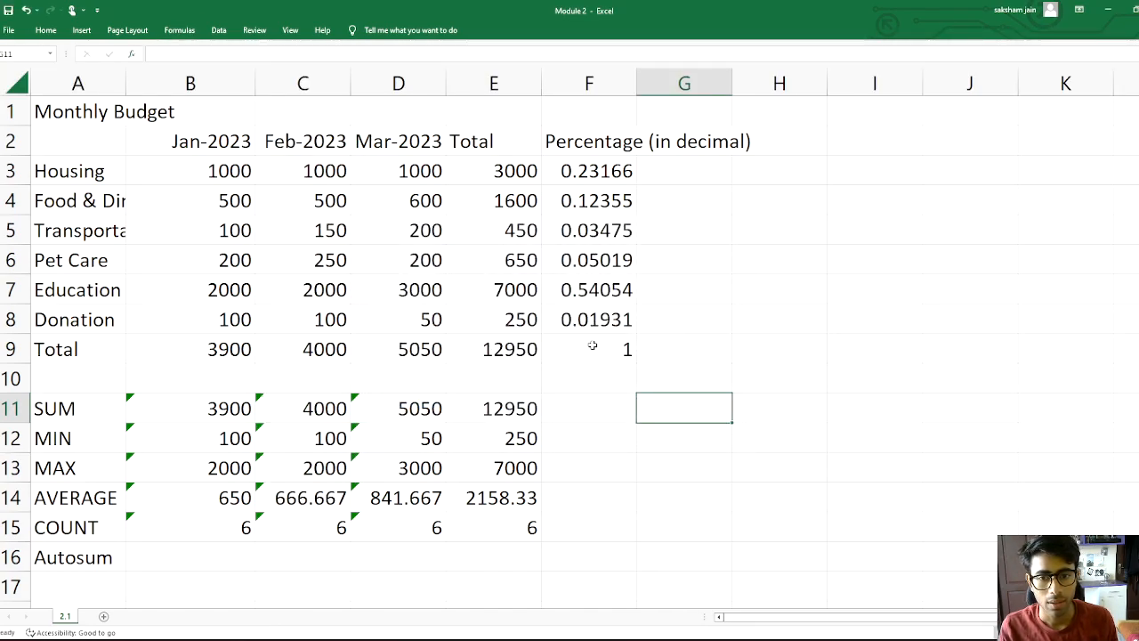
Step: Search for SUM with Insert Function in G11, display its arguments, and cancel without inserting it
left_click(132, 54)
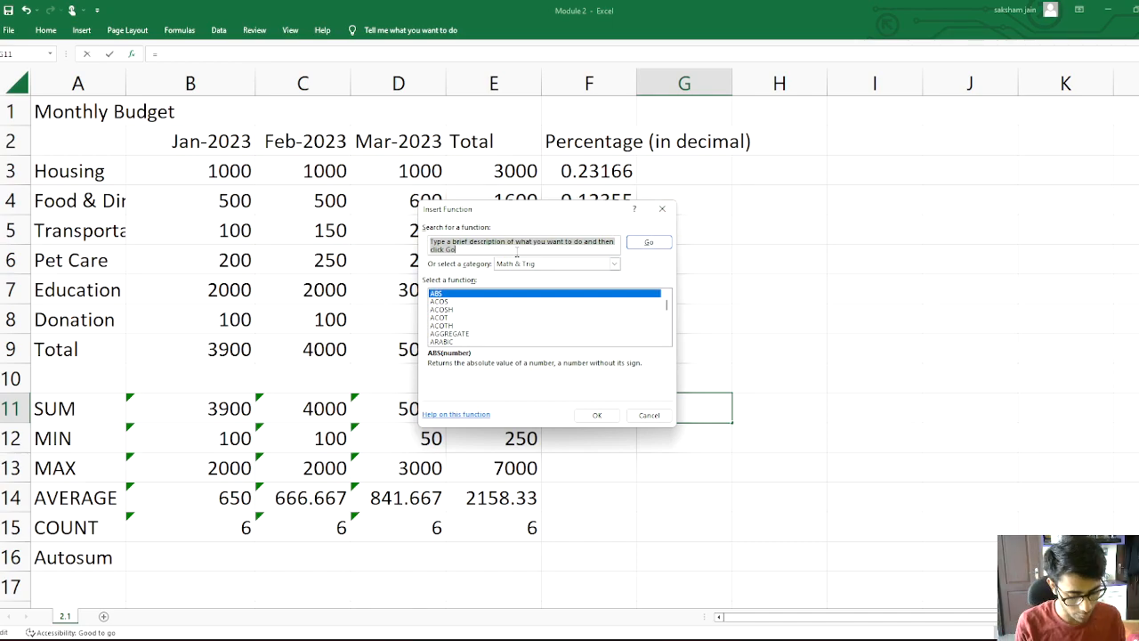
type("SUM")
key("Return")
key("Return")
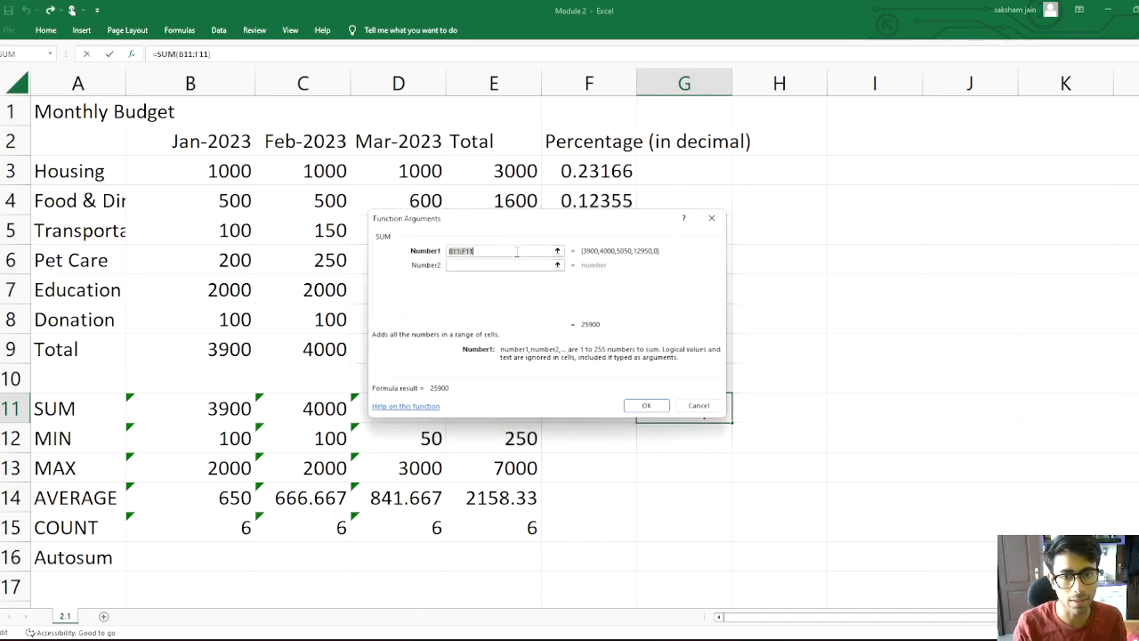
left_click(711, 218)
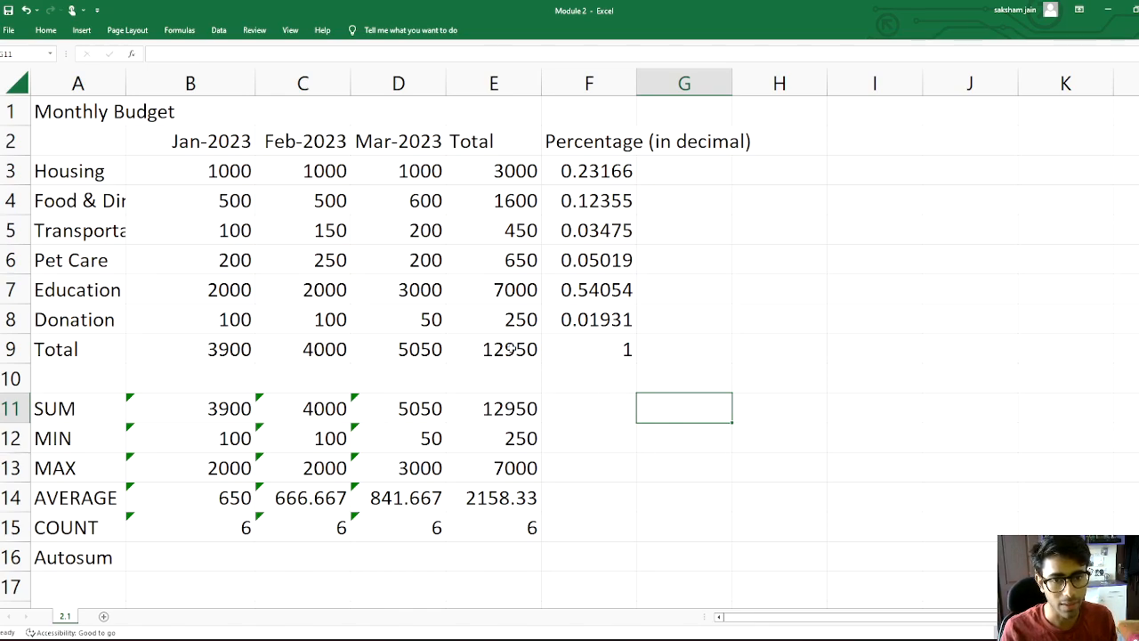
Step: Clear the existing totals in row 9 (B9:E9) and the Total column (E3:E8)
left_click(510, 349)
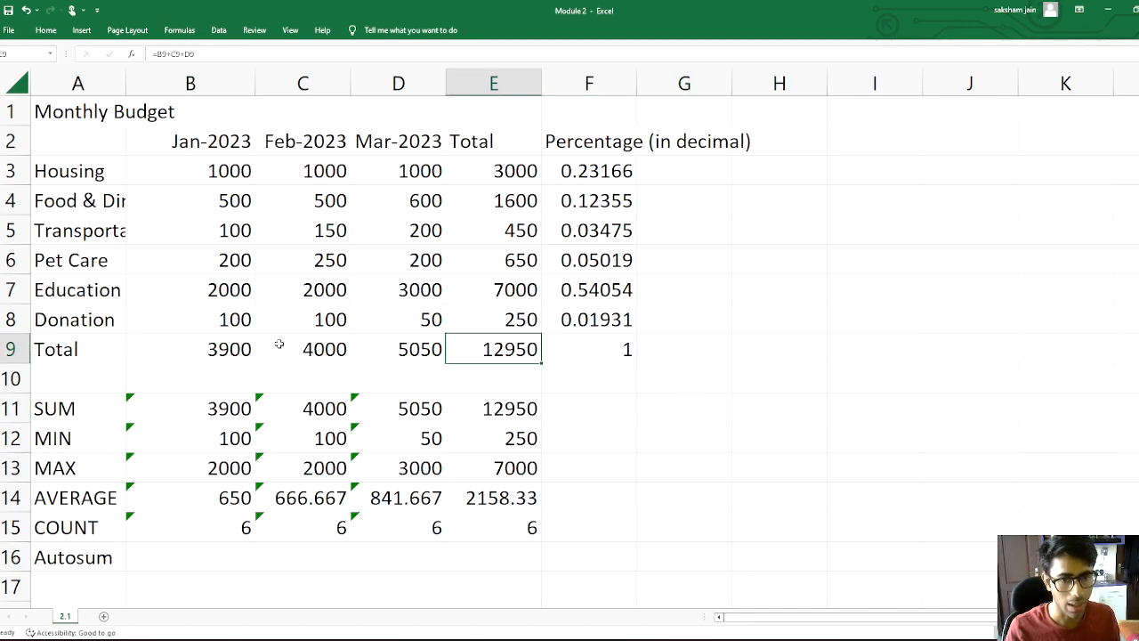
left_click_drag(232, 349, 507, 354)
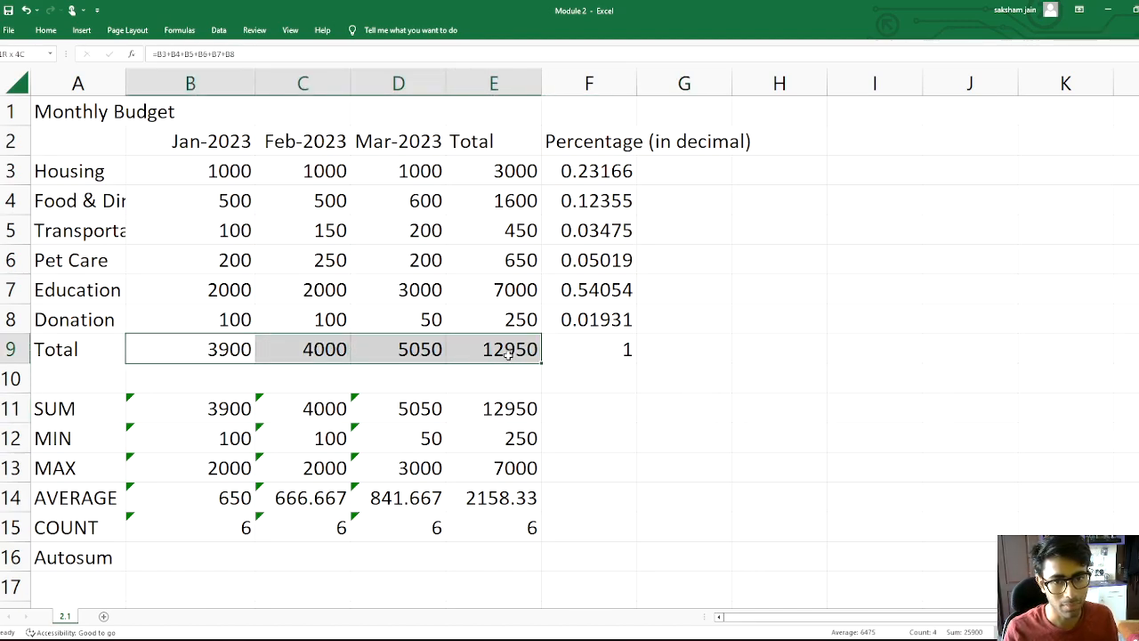
left_click(560, 354)
left_click(492, 351)
left_click_drag(485, 351, 249, 351)
left_click_drag(513, 174, 505, 311)
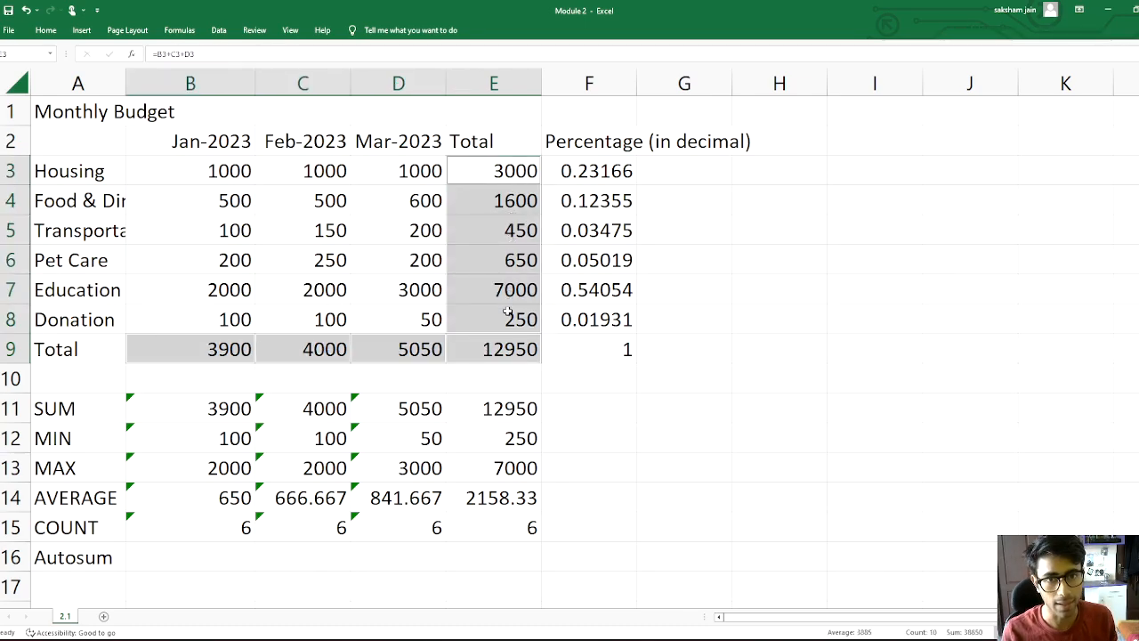
key("Delete")
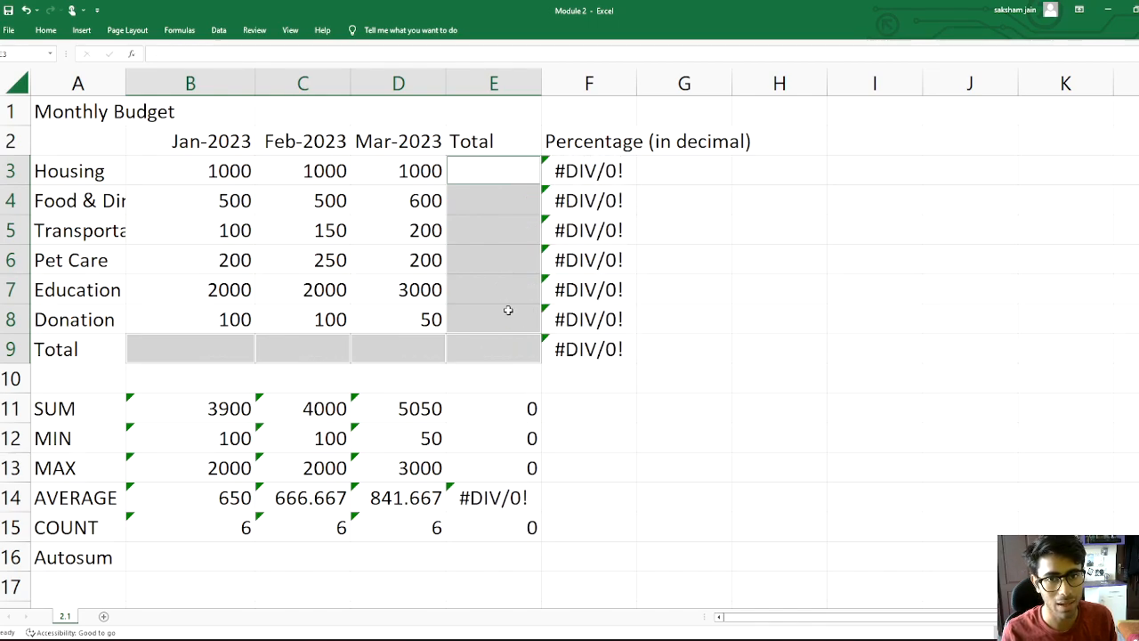
left_click(900, 330)
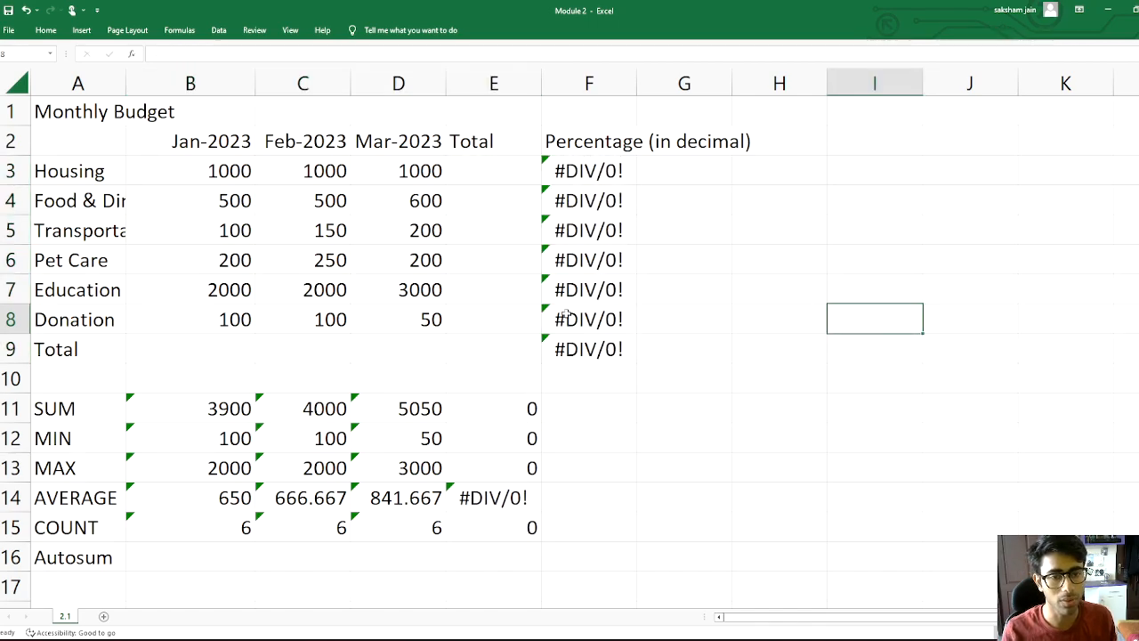
Step: Total the Jan-2023 expenses B3:B8 in cell B9 using AutoSum
left_click(219, 370)
left_click(204, 354)
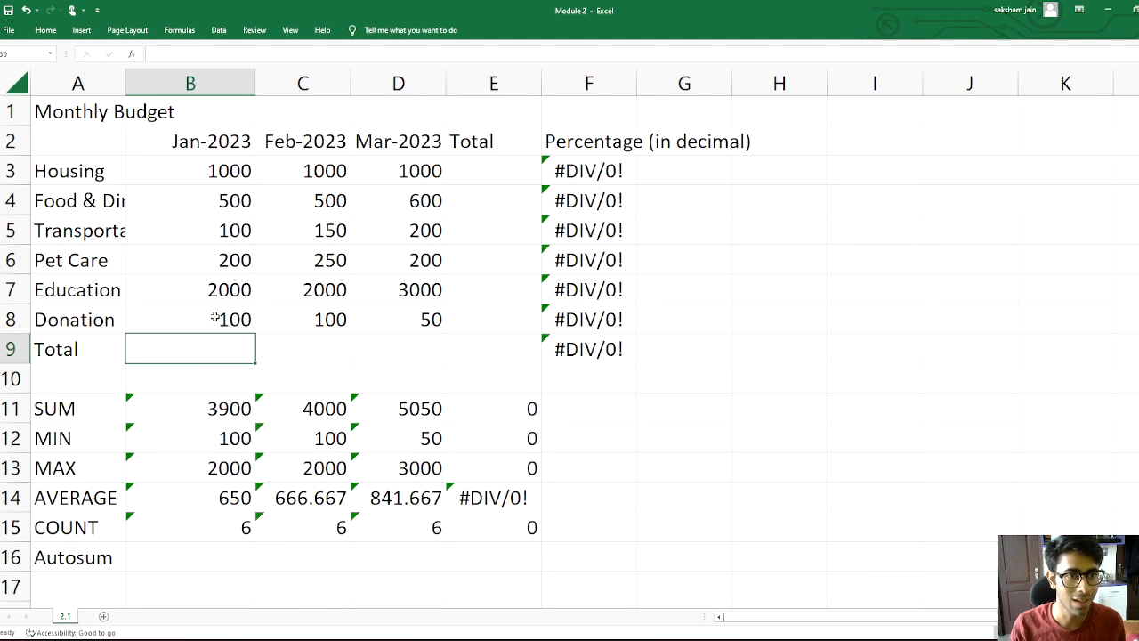
left_click(179, 30)
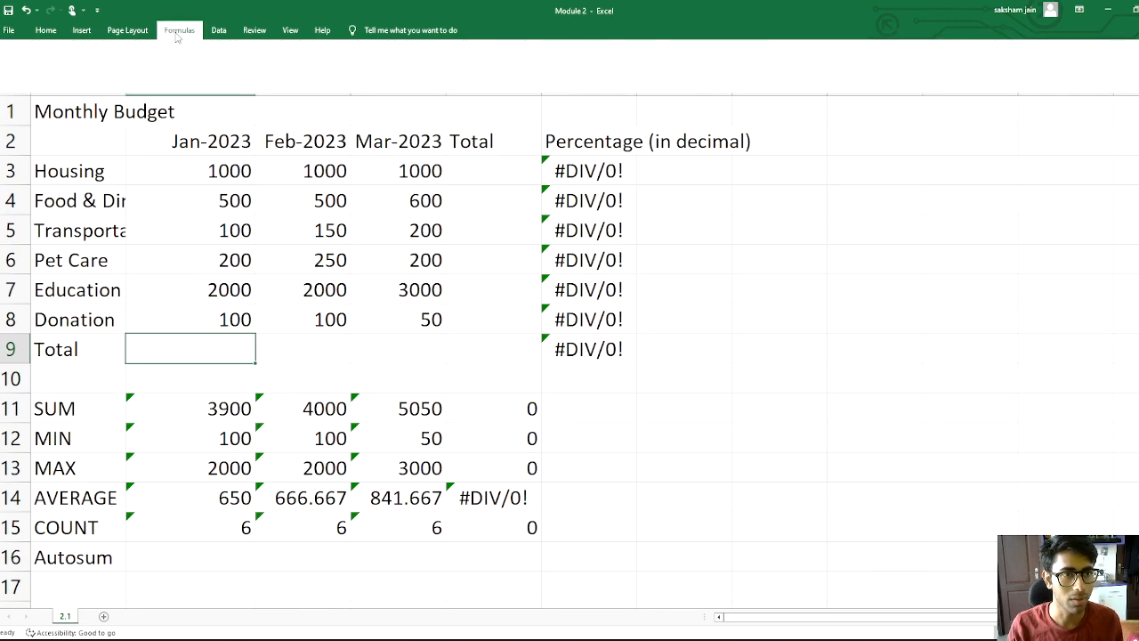
left_click(205, 342)
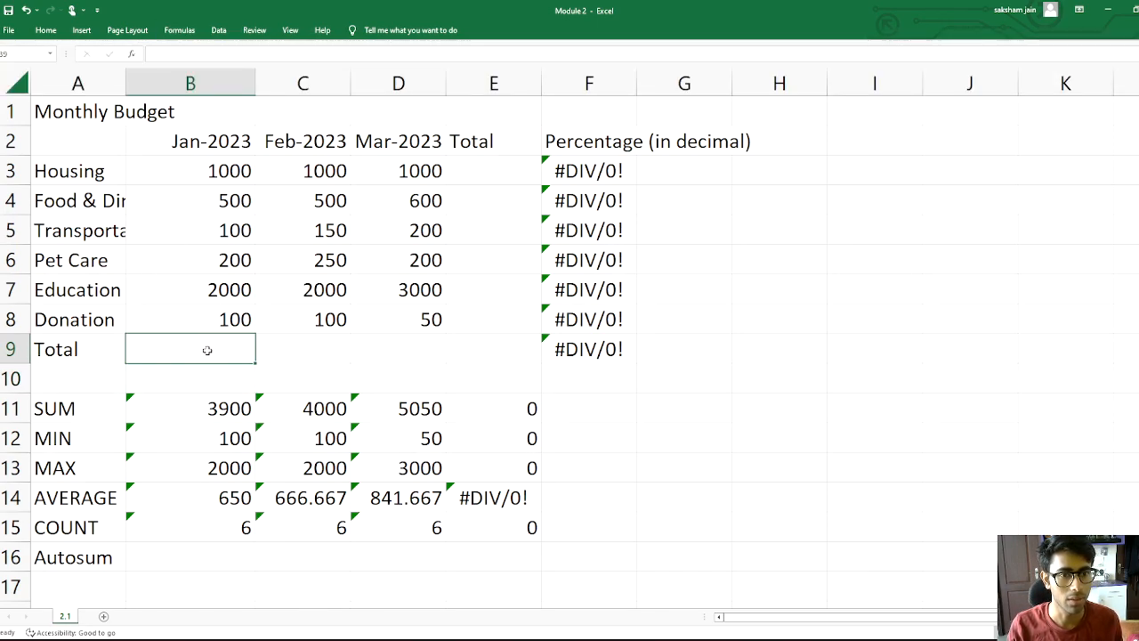
left_click(179, 30)
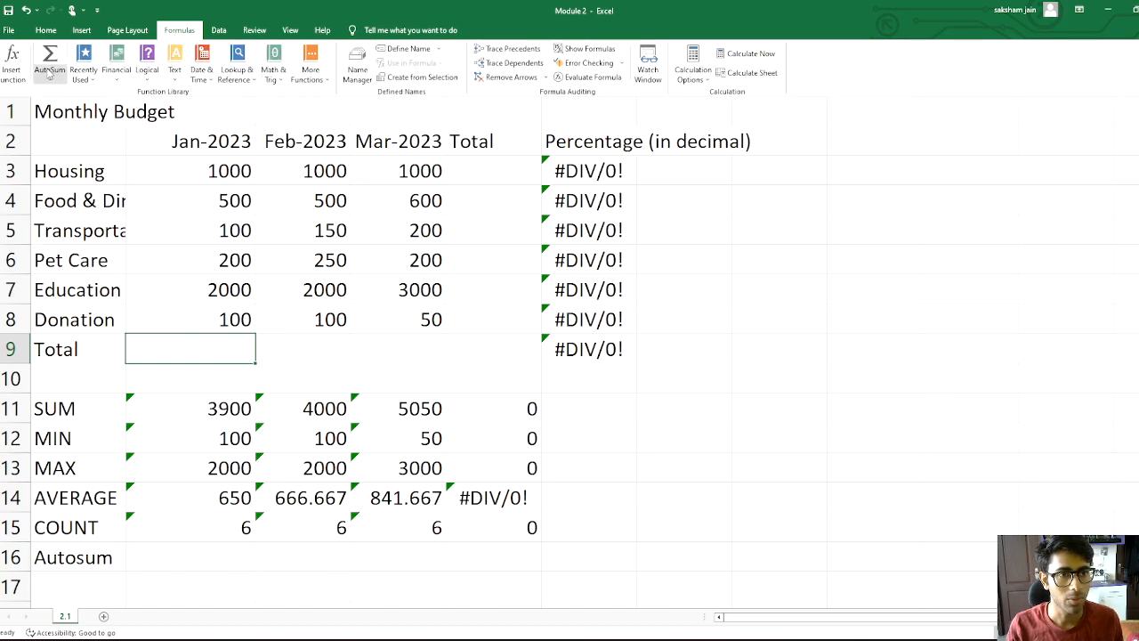
left_click(49, 72)
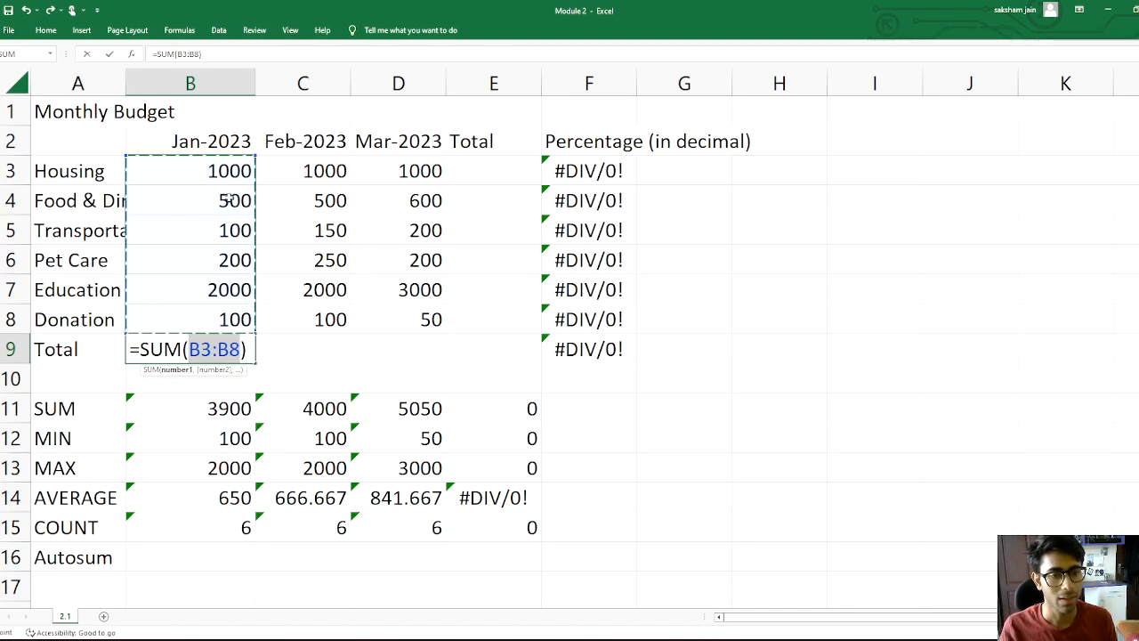
key("Return")
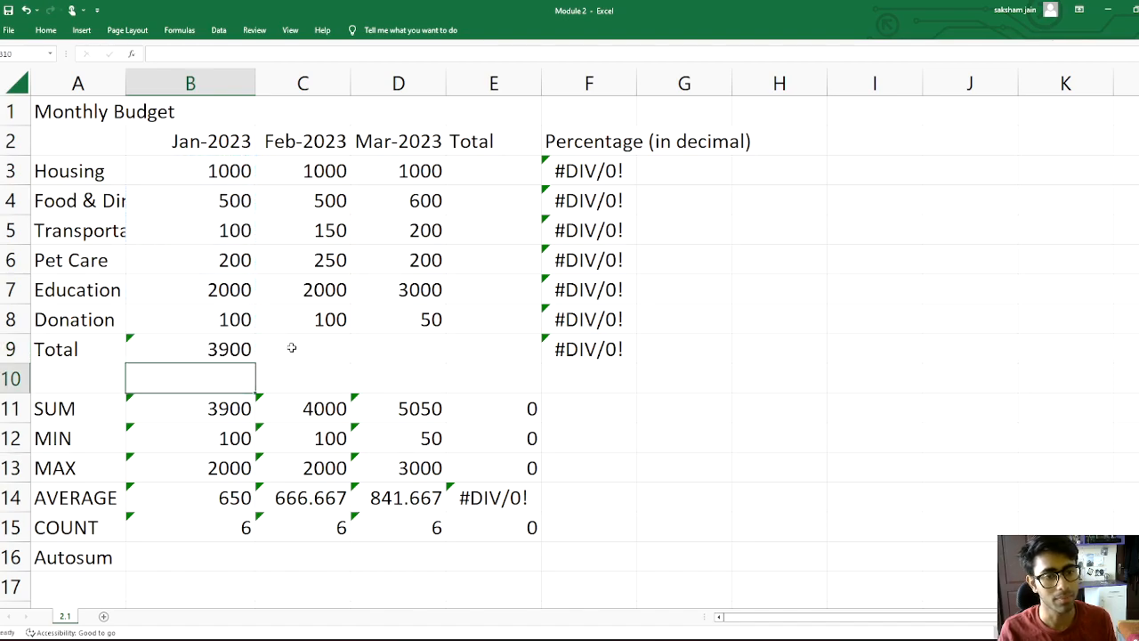
Step: Total the Feb-2023 expenses C3:C8 in cell C9 using AutoSum
left_click(309, 348)
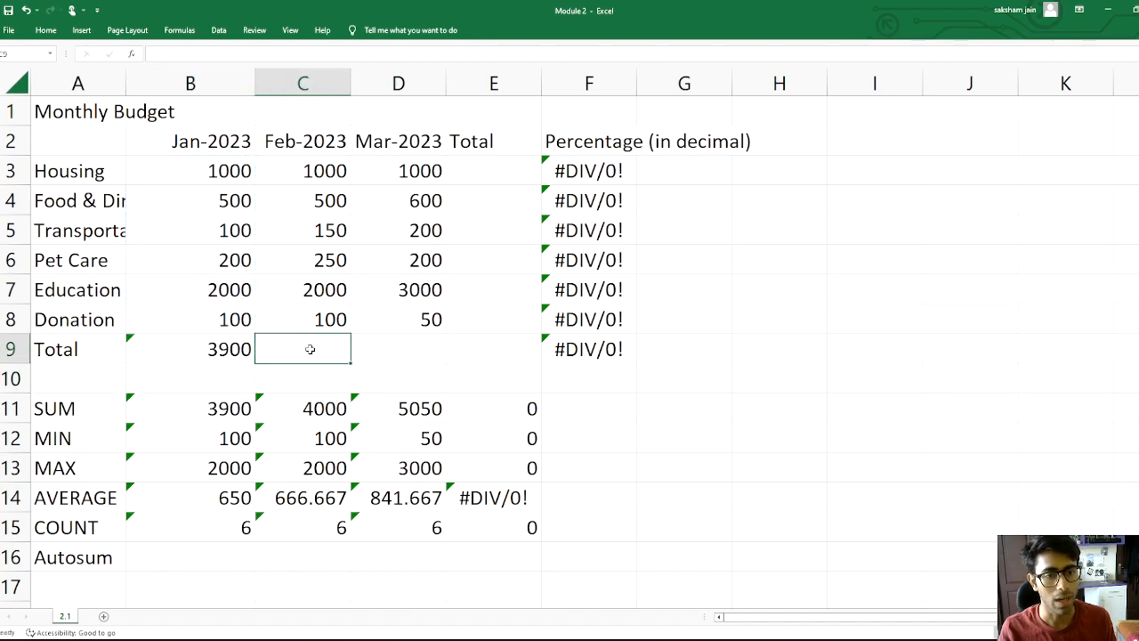
left_click(82, 30)
left_click(178, 30)
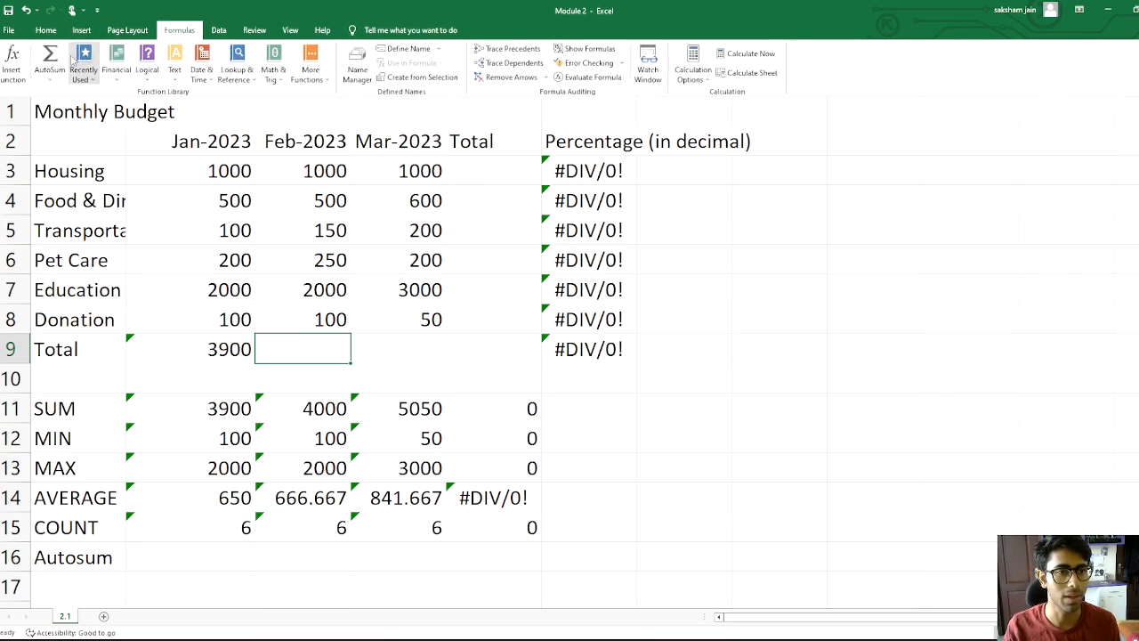
left_click(50, 72)
left_click(51, 61)
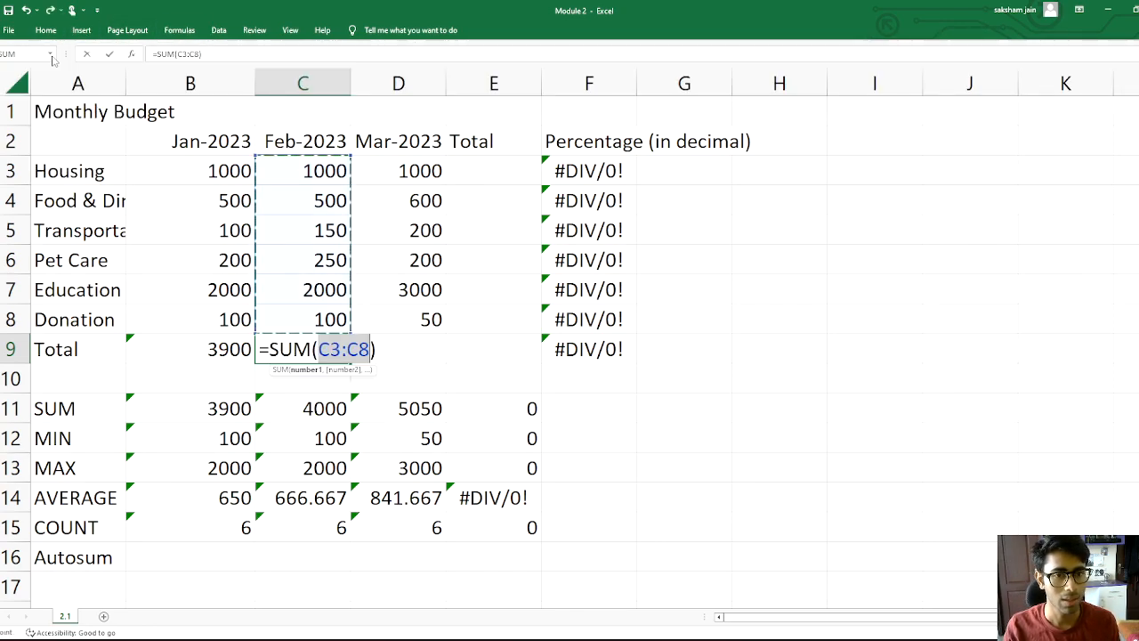
key("Return")
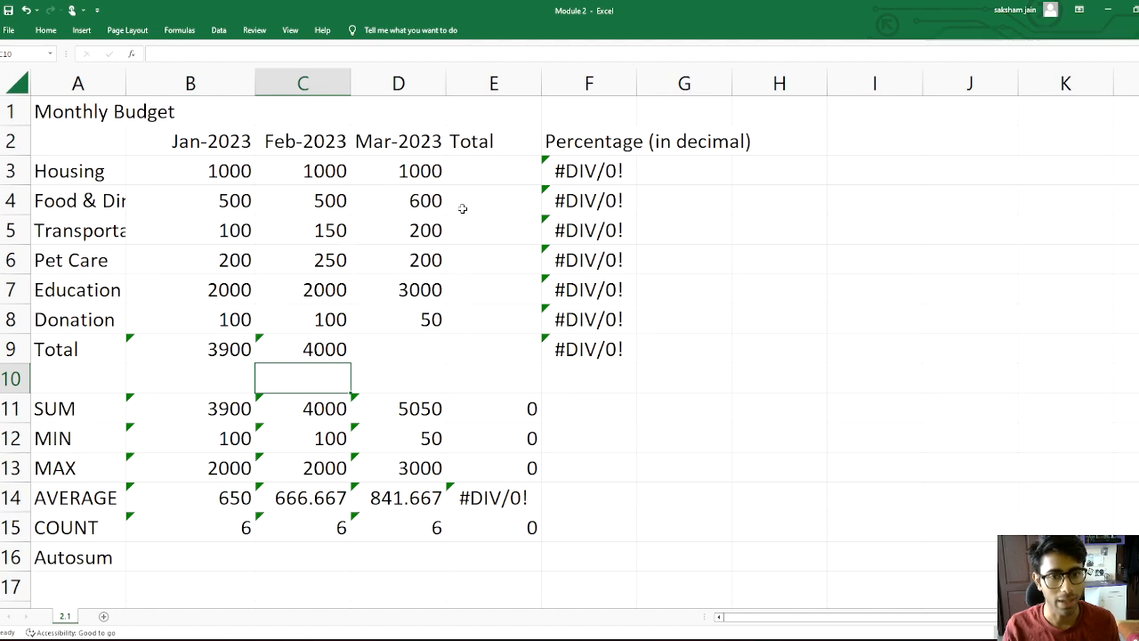
Step: Total the Mar-2023 expenses D3:D8 in cell D9 using AutoSum
left_click(405, 352)
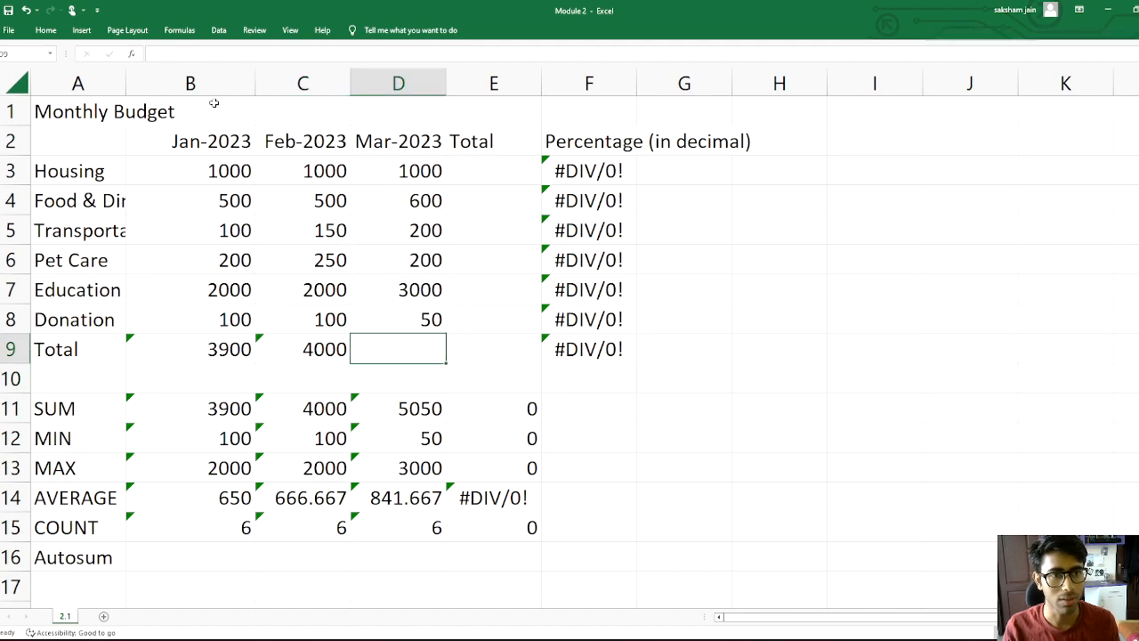
left_click(179, 30)
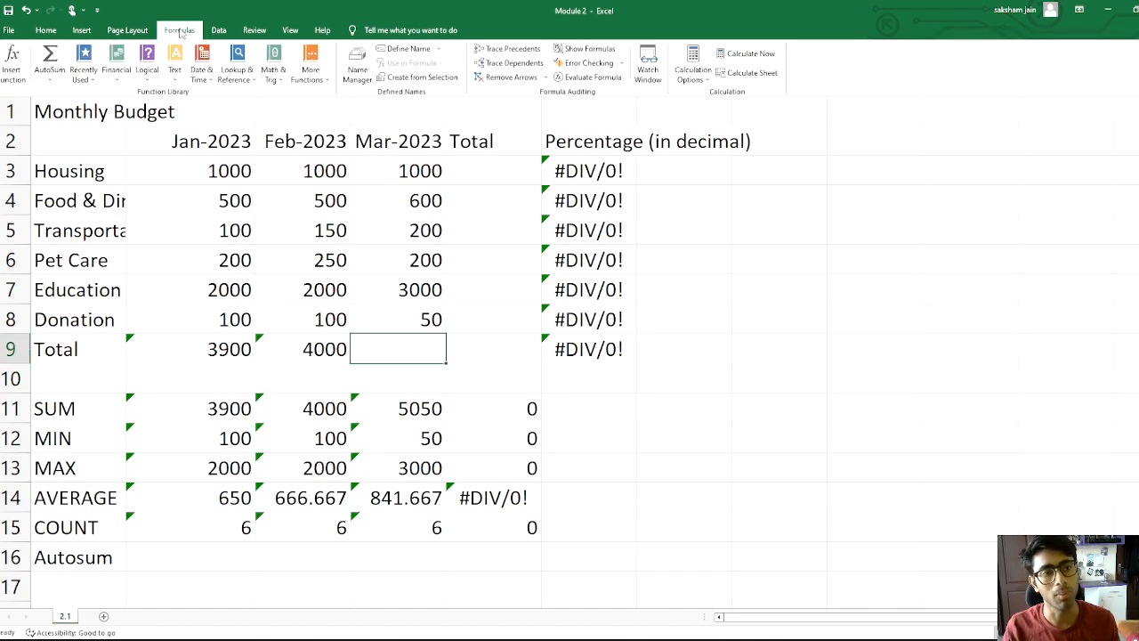
left_click(52, 60)
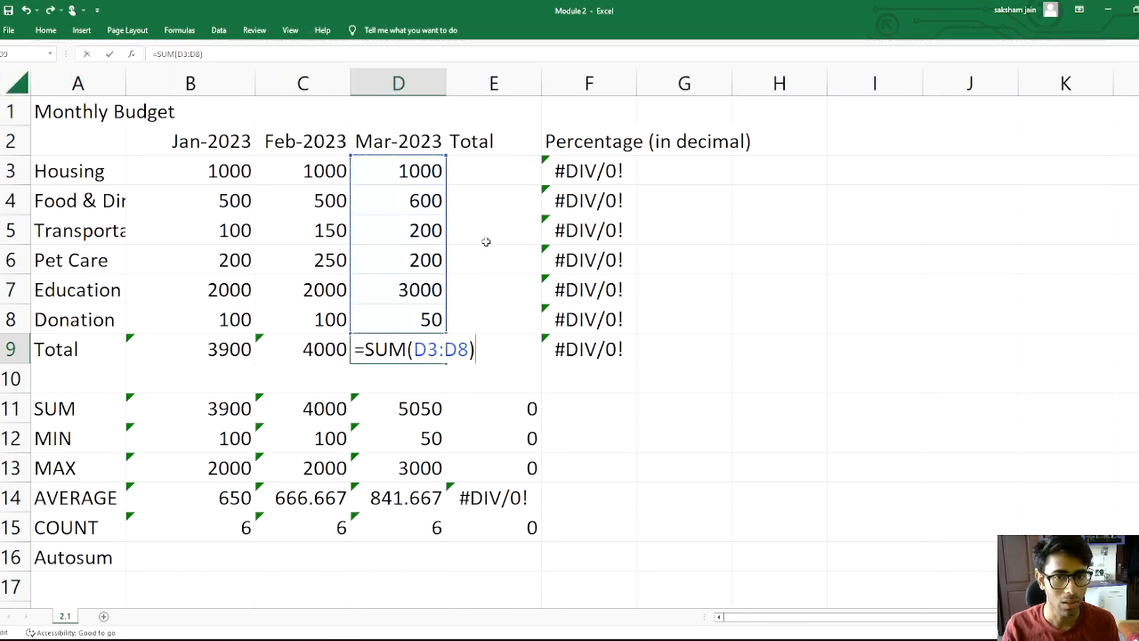
left_click(477, 174)
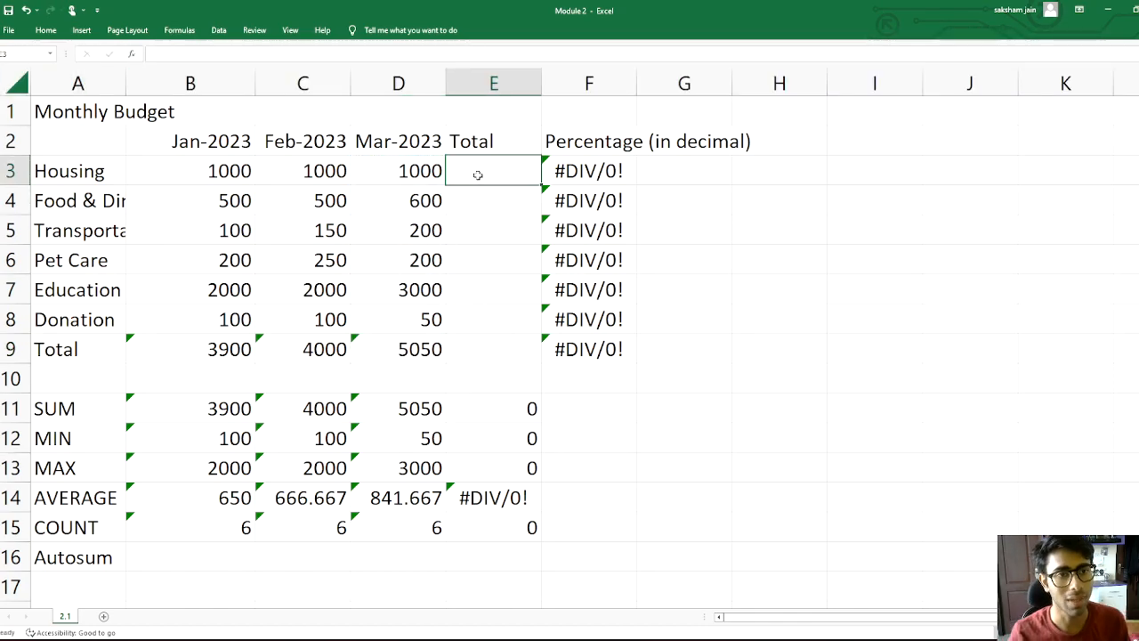
left_click(179, 30)
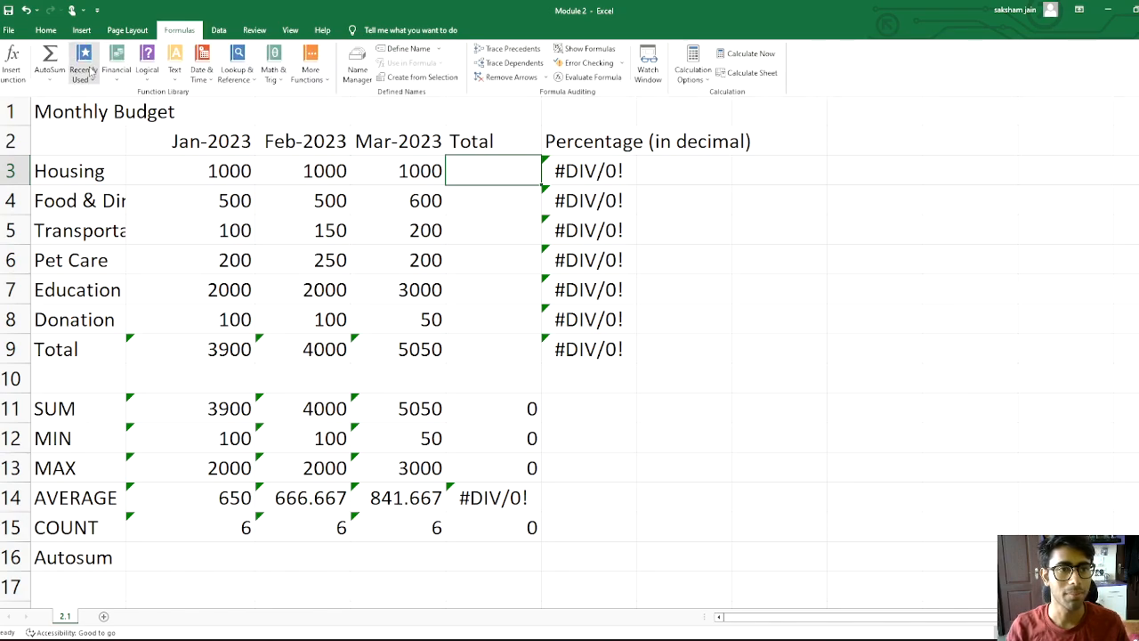
left_click(51, 58)
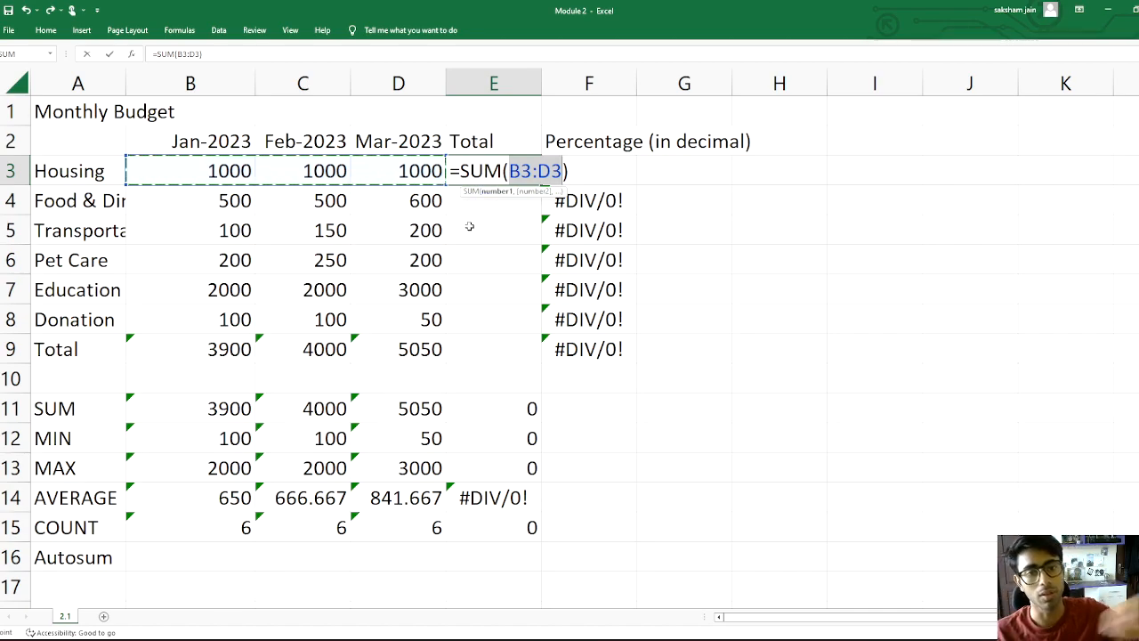
left_click(508, 320)
left_click(402, 349)
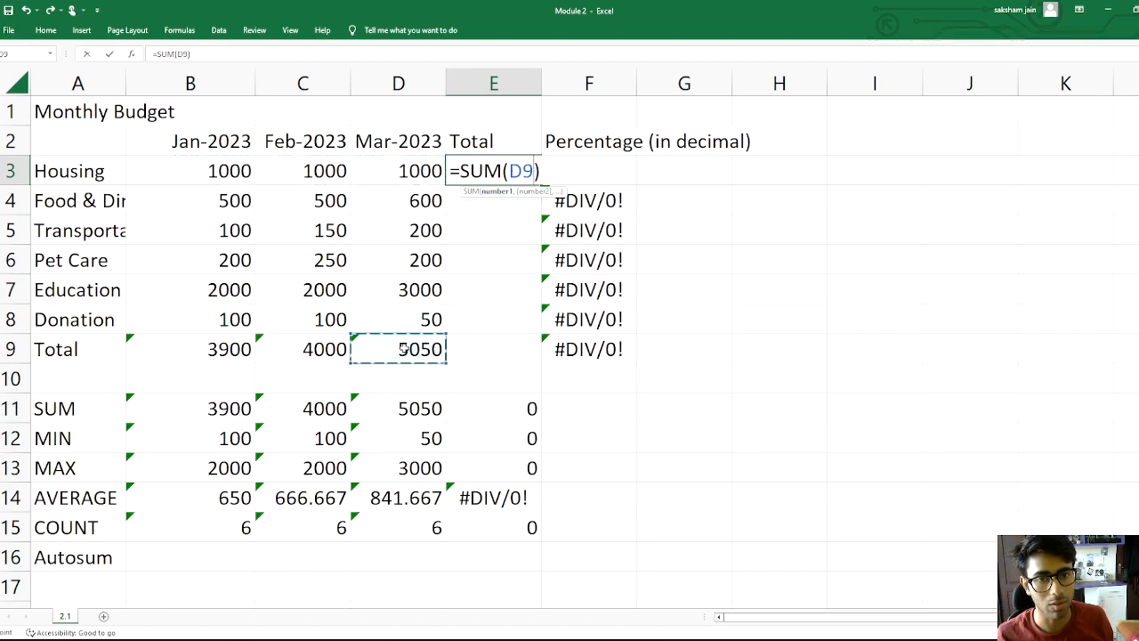
key("Escape")
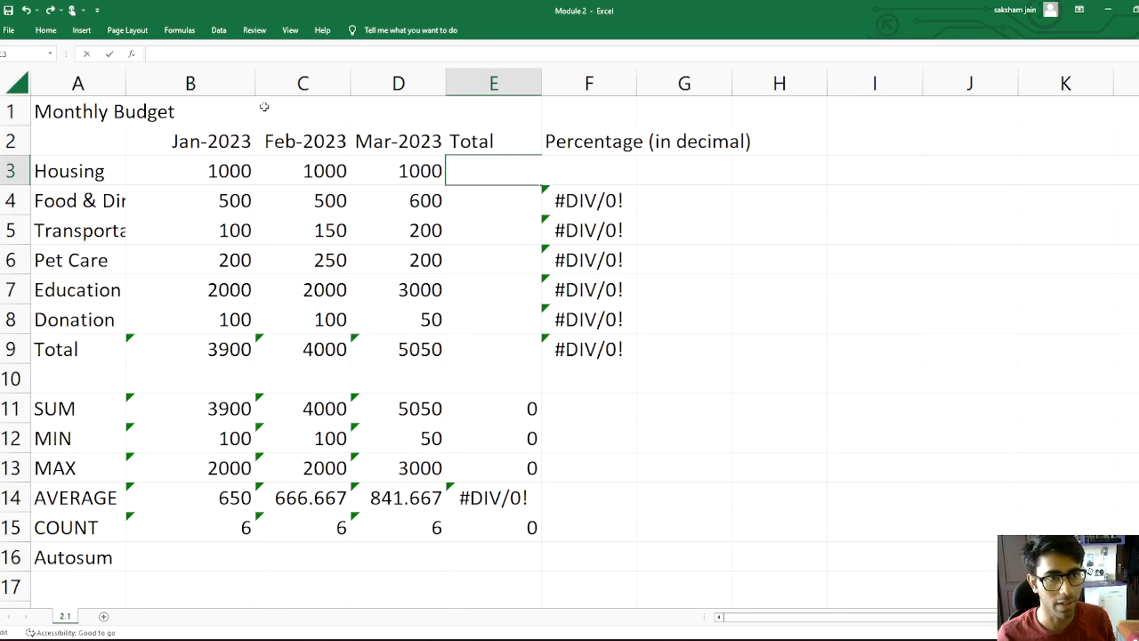
Step: Total the Housing row B3:D3 in cell E3 using AutoSum
left_click(179, 30)
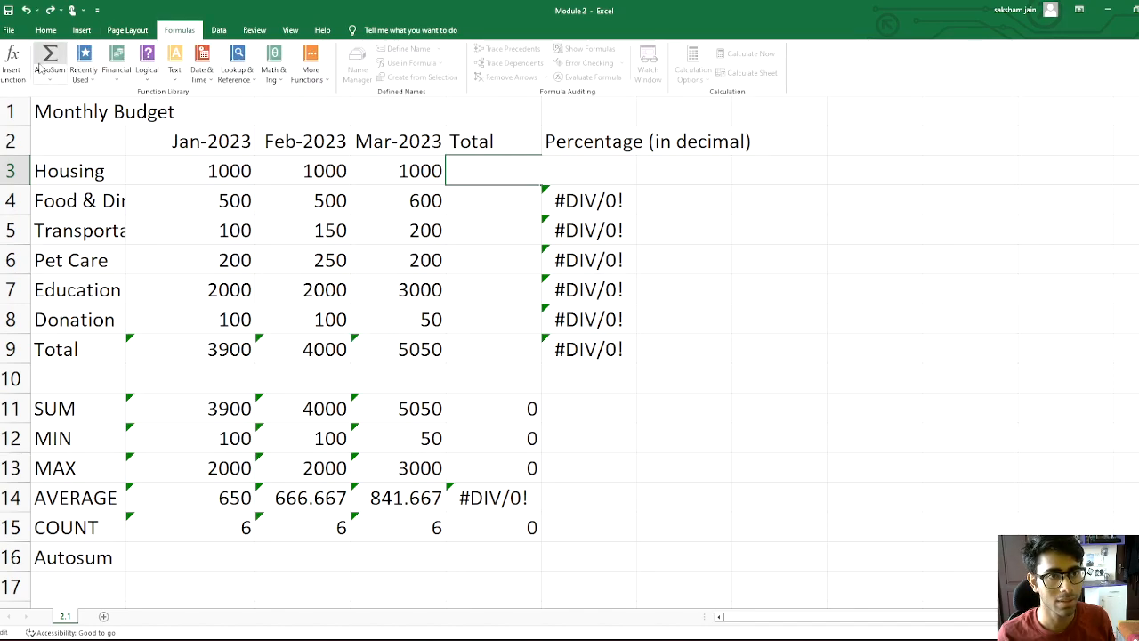
left_click(50, 61)
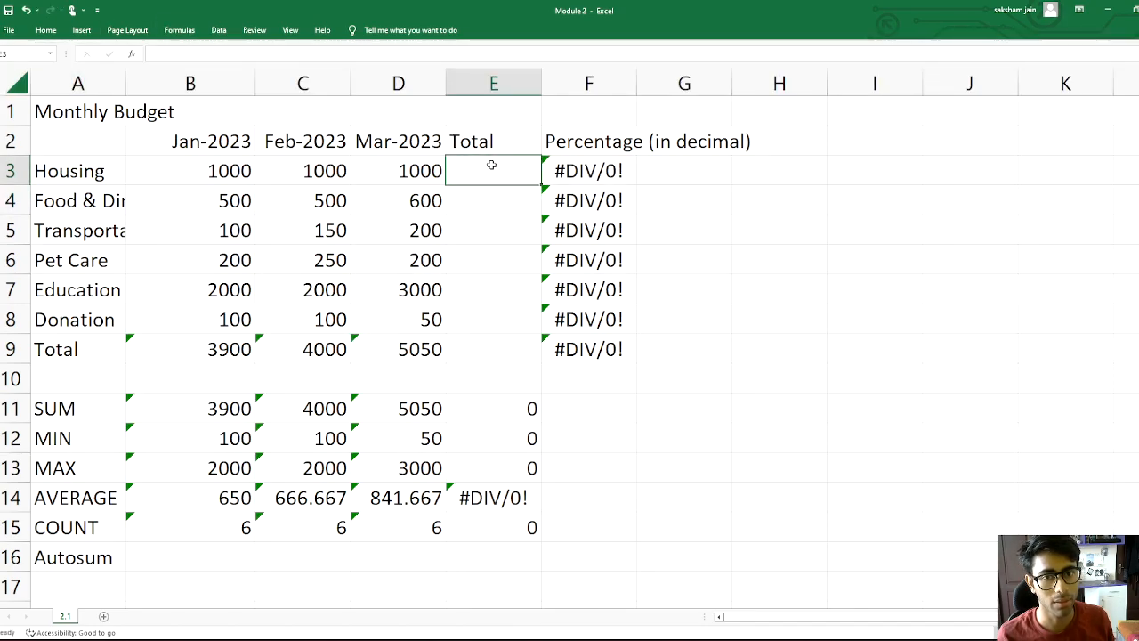
left_click(194, 35)
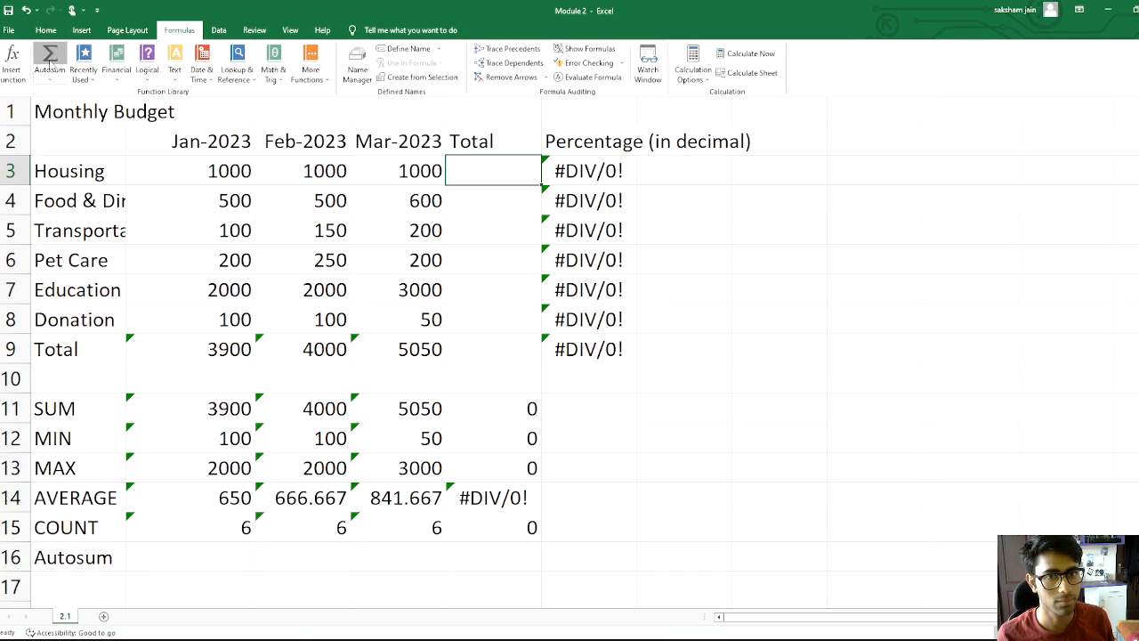
left_click(50, 57)
key("Return")
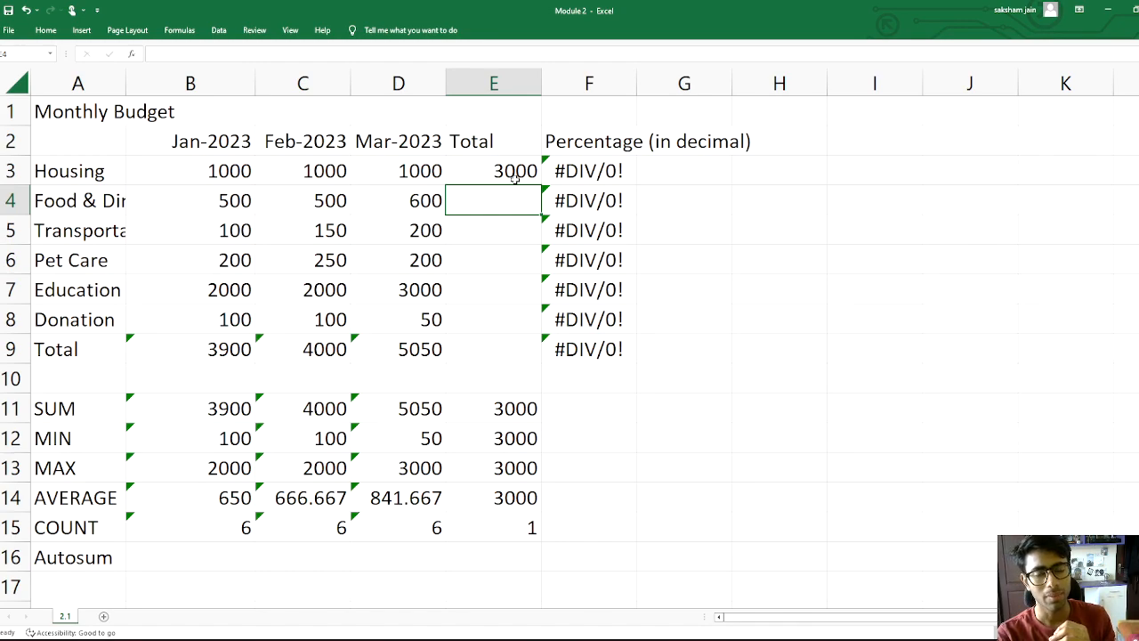
Step: Clear the Housing total in E3 and the monthly totals in D9, C9 and B9
left_click(514, 171)
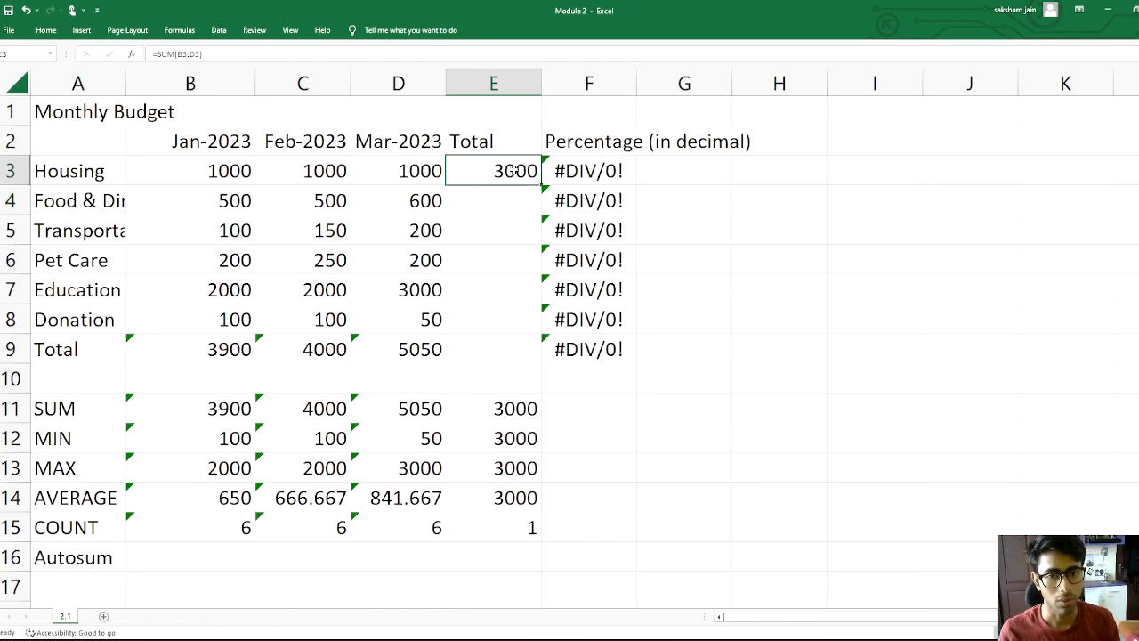
double_click(514, 172)
left_click(413, 353)
key("BackSpace")
left_click(318, 353)
key("BackSpace")
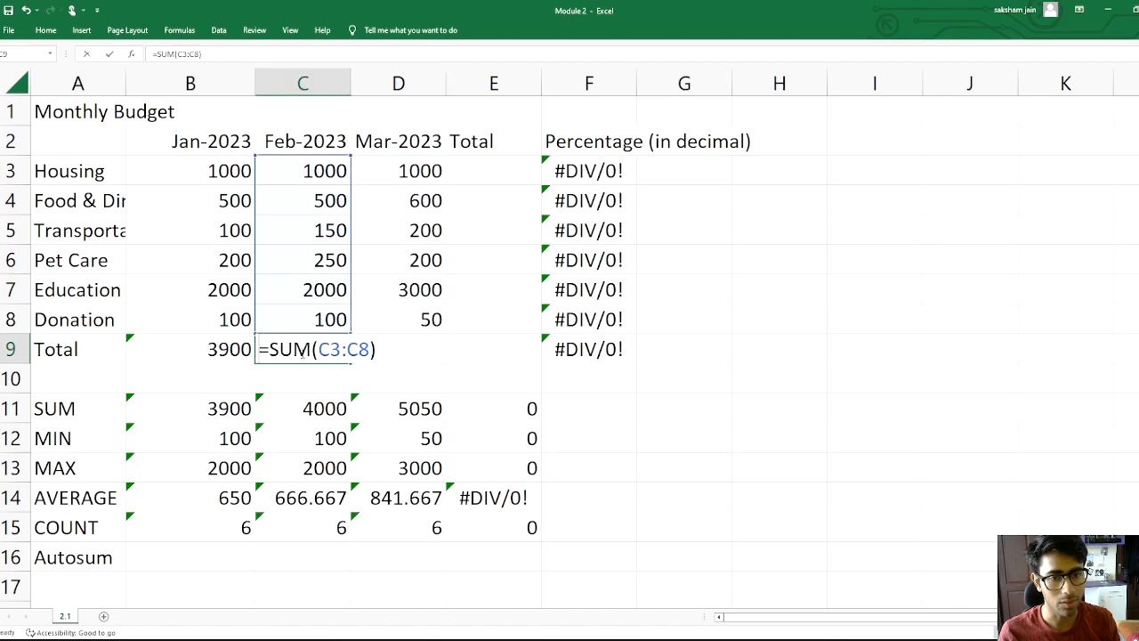
left_click(229, 353)
key("BackSpace")
left_click(288, 356)
left_click(210, 356)
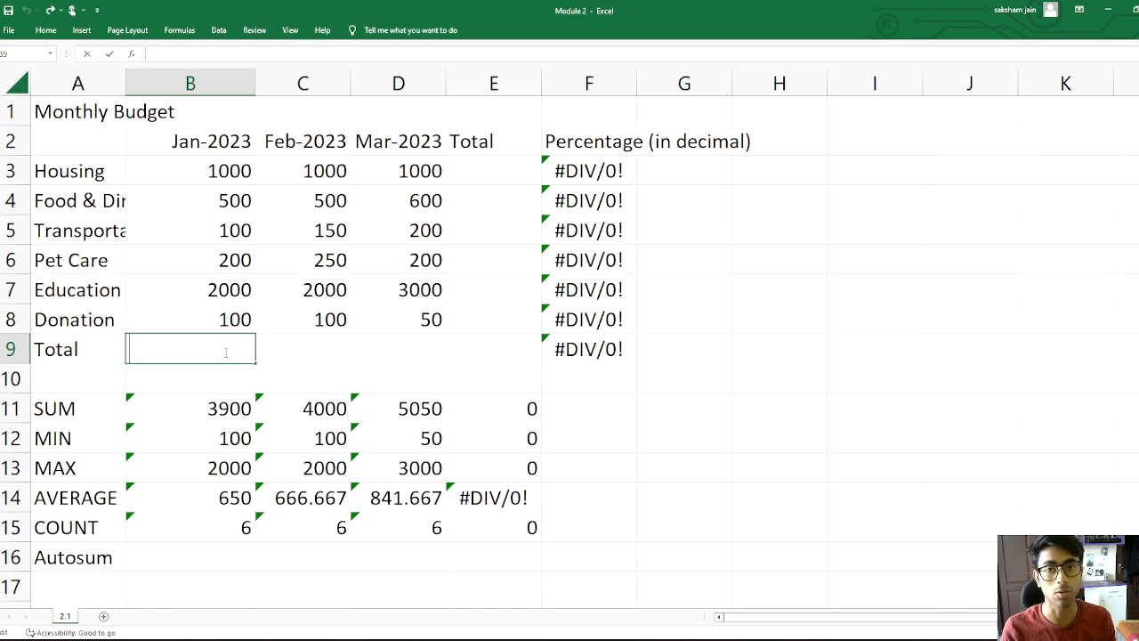
key("alt")
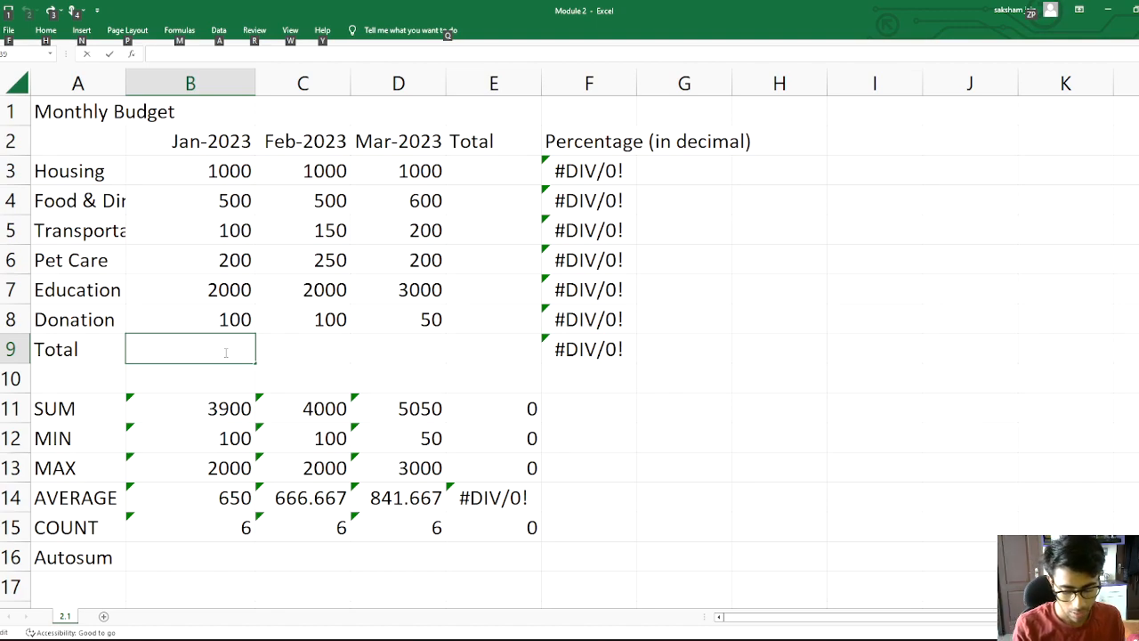
key("Escape")
left_click(774, 438)
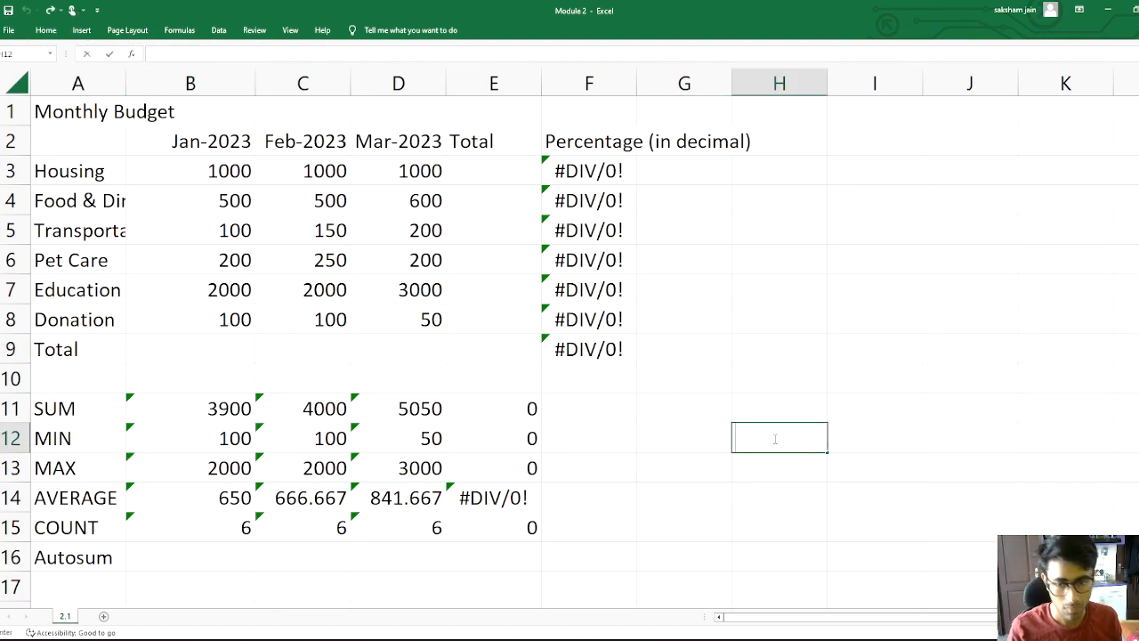
type("AT")
key("BackSpace")
key("BackSpace")
Step: Switch to Microsoft Whiteboard and handwrite the AutoSum shortcut, "alt" and an equals sign in brackets, in green on an empty area
key("alt+Tab")
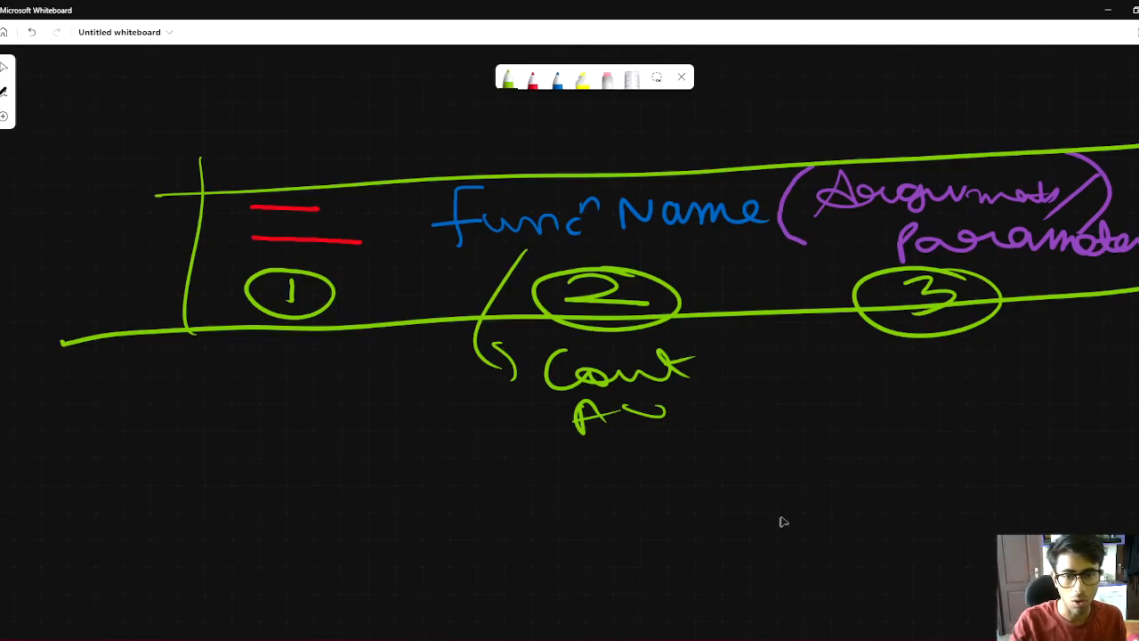
scroll(775, 480, "down", 10)
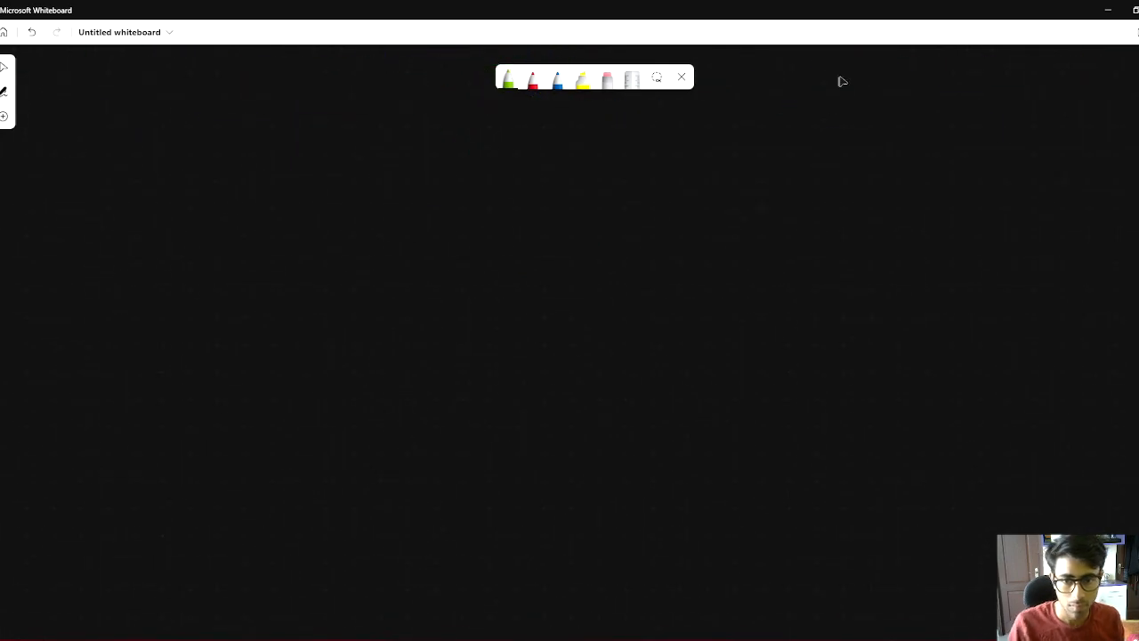
left_click_drag(404, 310, 489, 320)
left_click_drag(487, 276, 521, 318)
left_click_drag(479, 307, 526, 292)
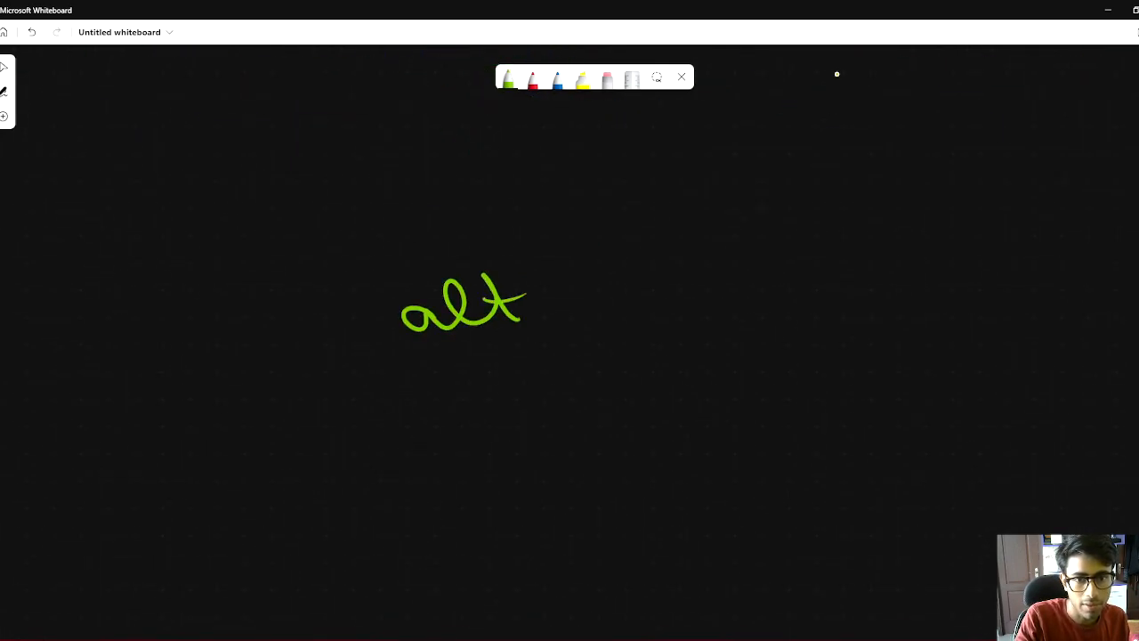
left_click_drag(520, 246, 557, 336)
left_click_drag(367, 234, 406, 348)
mouse_move(700, 272)
left_mouse_down()
mouse_move(690, 287)
mouse_move(718, 276)
left_mouse_up()
left_click_drag(883, 212, 888, 315)
left_click_drag(916, 253, 971, 251)
left_click_drag(909, 276, 982, 272)
mouse_move(977, 206)
left_mouse_down()
mouse_move(1018, 219)
mouse_move(1045, 296)
left_mouse_up()
Step: Underline the handwritten shortcut and add a short handwritten note beneath the line
left_click_drag(386, 370, 1137, 313)
mouse_move(575, 422)
left_mouse_down()
mouse_move(636, 436)
mouse_move(792, 411)
left_mouse_up()
mouse_move(702, 405)
left_mouse_down()
mouse_move(762, 436)
mouse_move(818, 409)
mouse_move(872, 426)
left_mouse_up()
left_click_drag(626, 424, 657, 420)
left_click_drag(571, 465, 744, 445)
left_click_drag(616, 471, 772, 454)
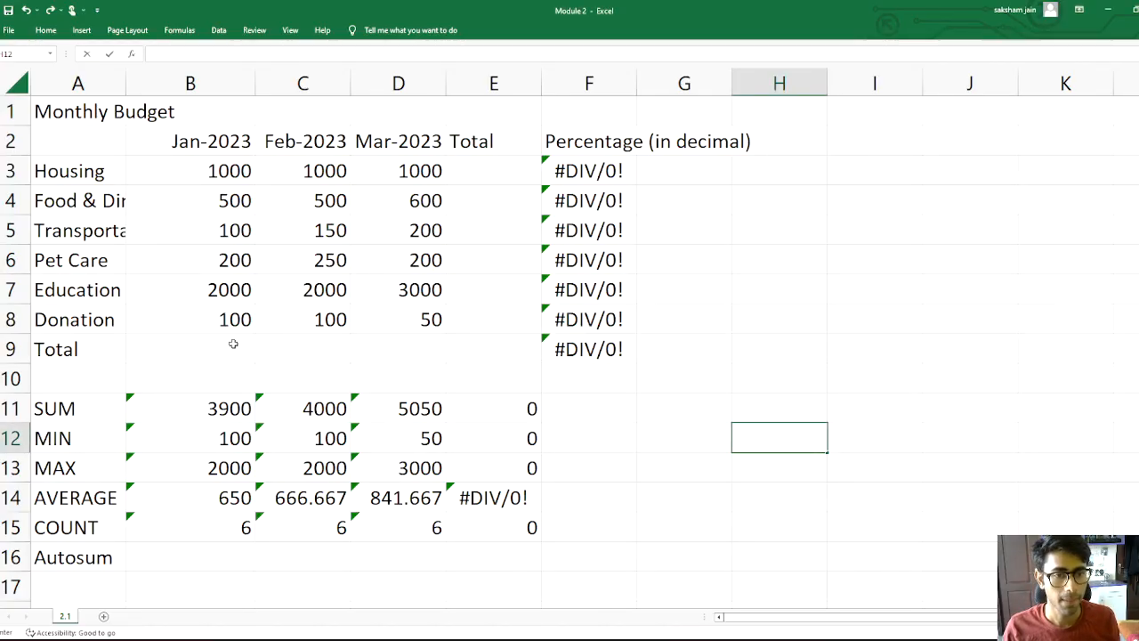
Step: In the Excel sheet, total rows 3 to 8 of Jan-2023, Feb-2023 and Mar-2023 in B9, C9 and D9 using AutoSum
left_click(169, 348)
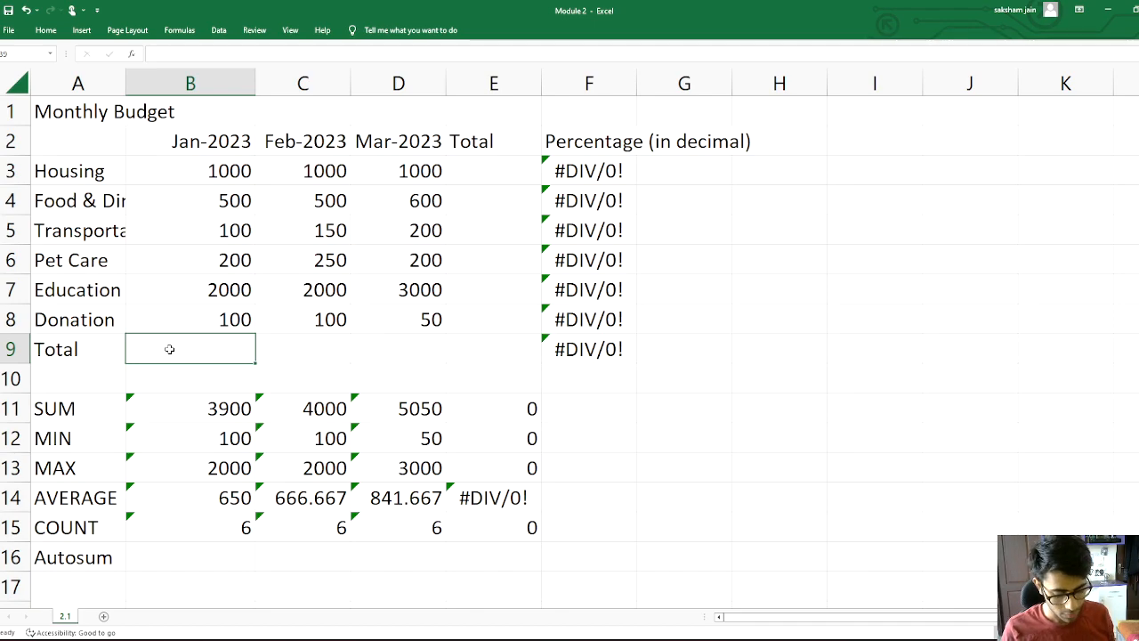
key("alt+equal")
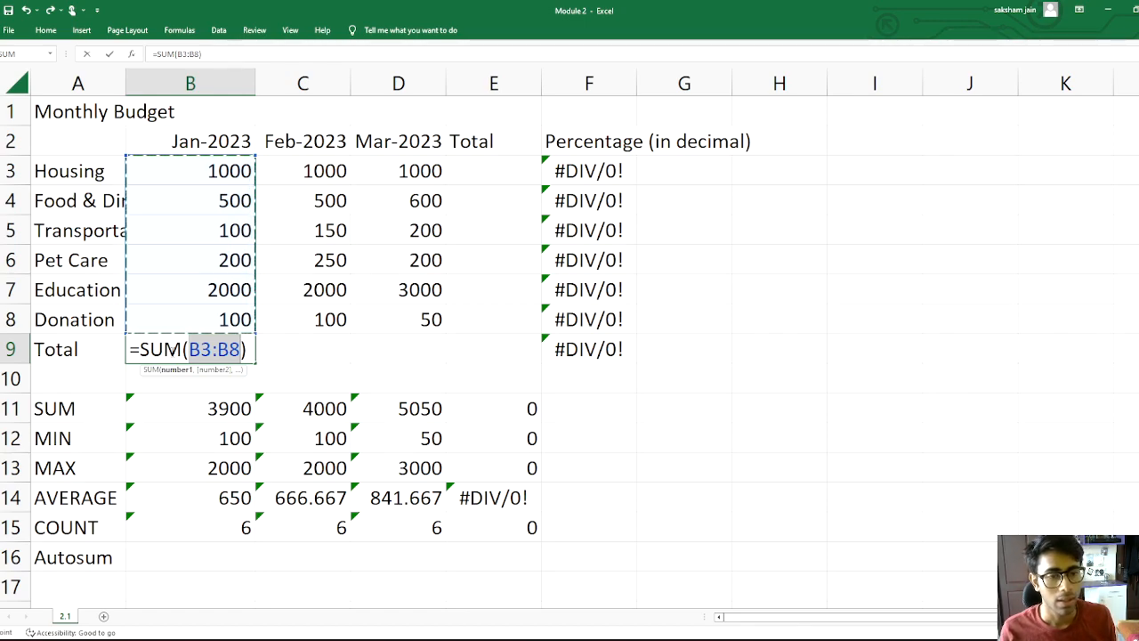
key("Return")
left_click(296, 347)
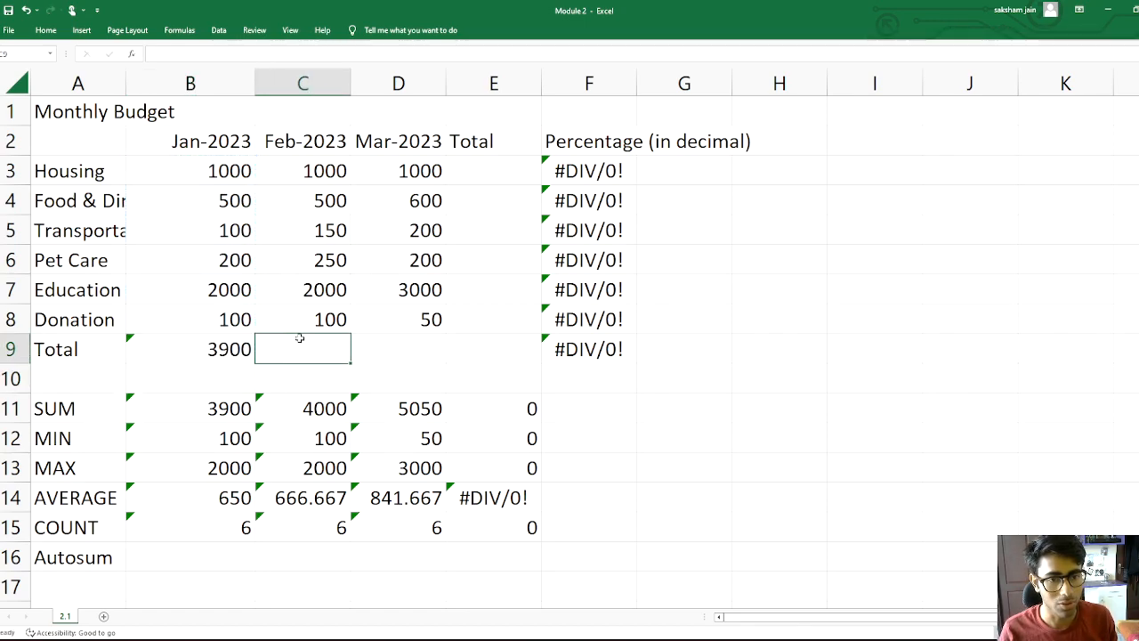
key("alt+equal")
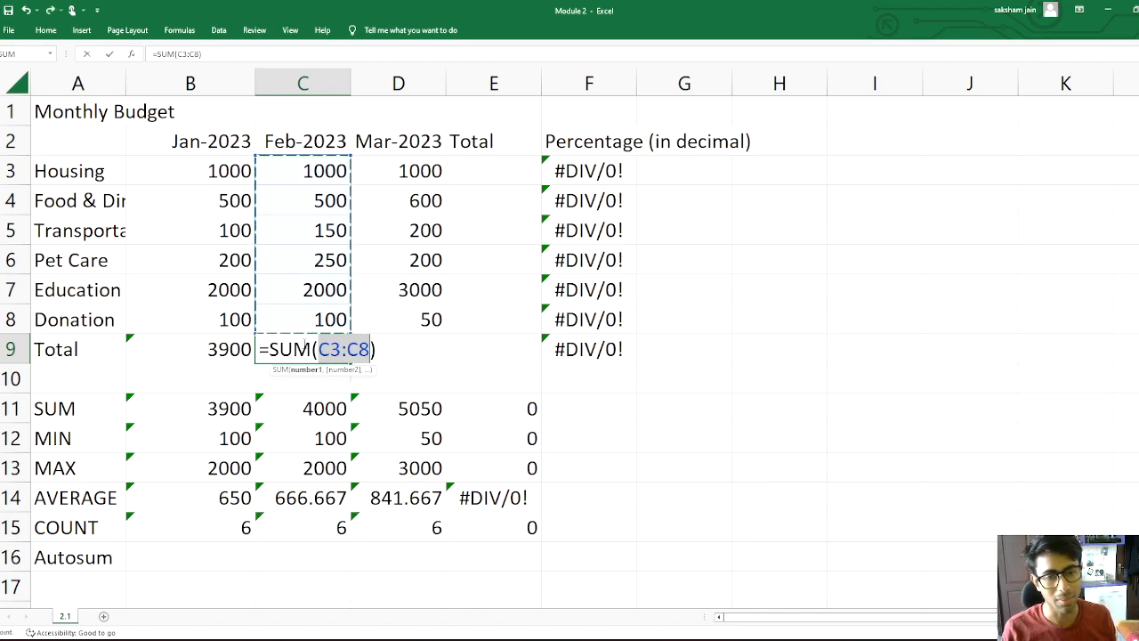
key("Tab")
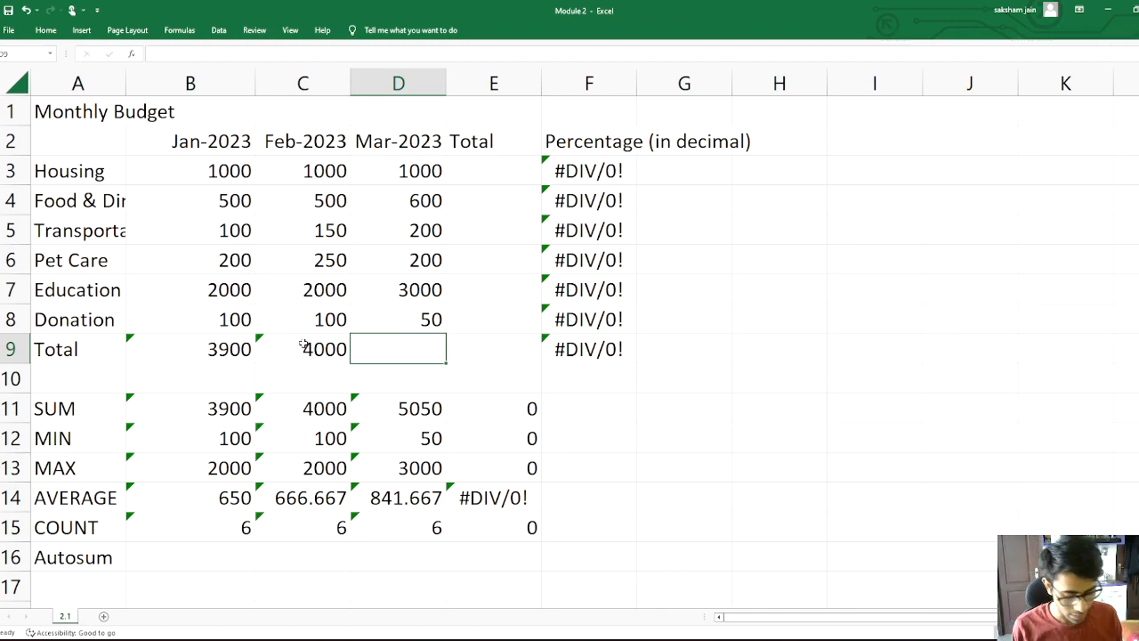
key("alt+equal")
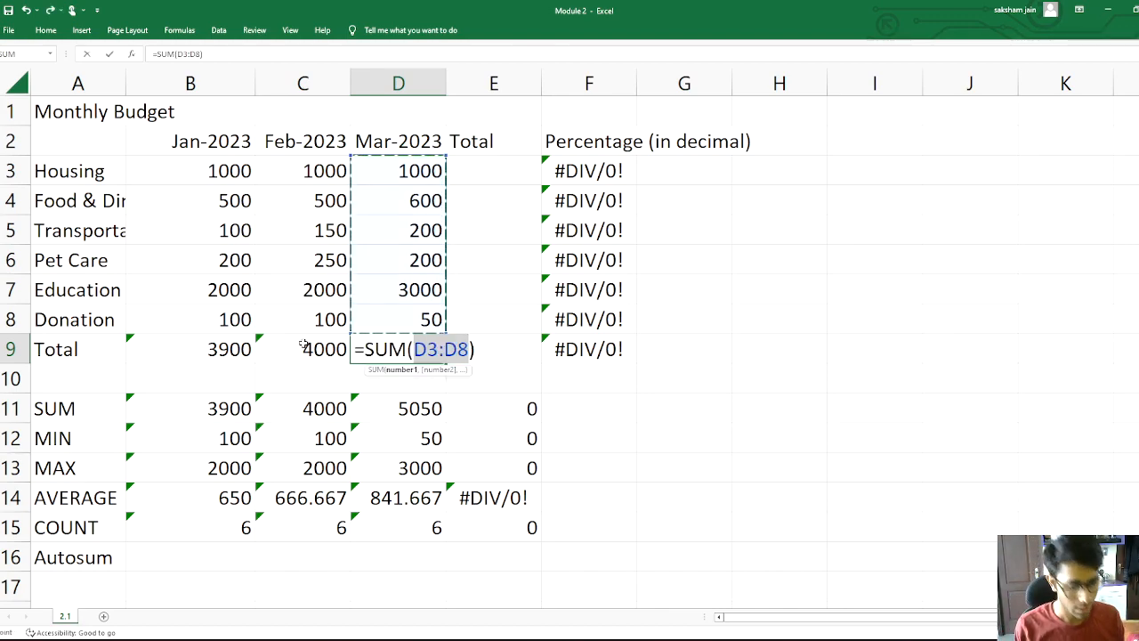
key("Tab")
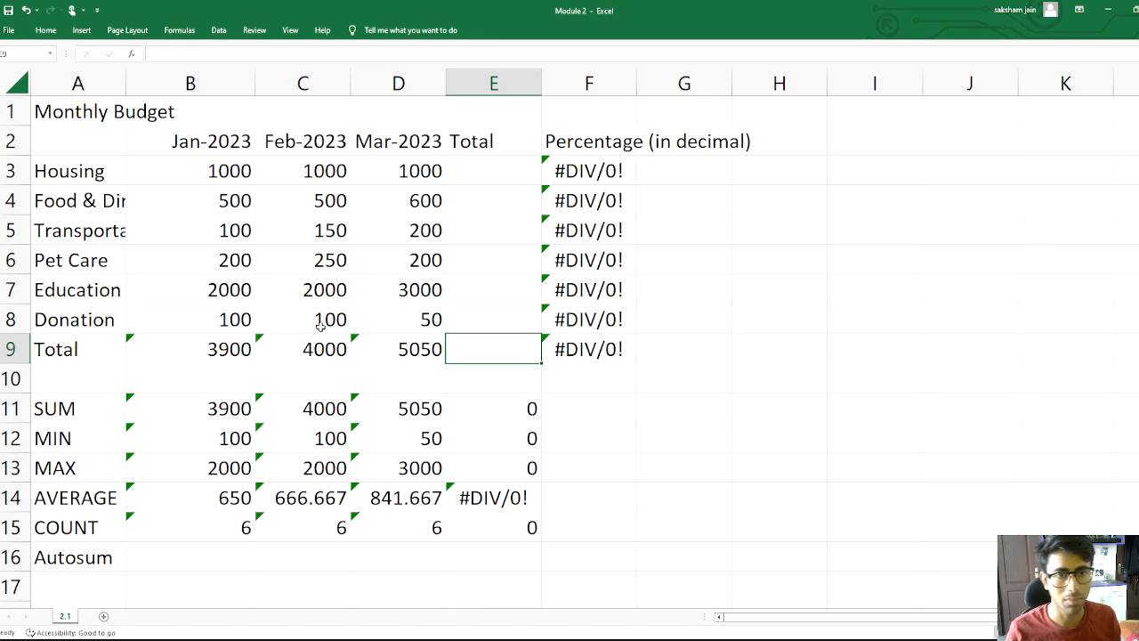
Step: Total B3:D3 in cell E3 and B4:D4 in cell E4 using AutoSum
left_click(478, 167)
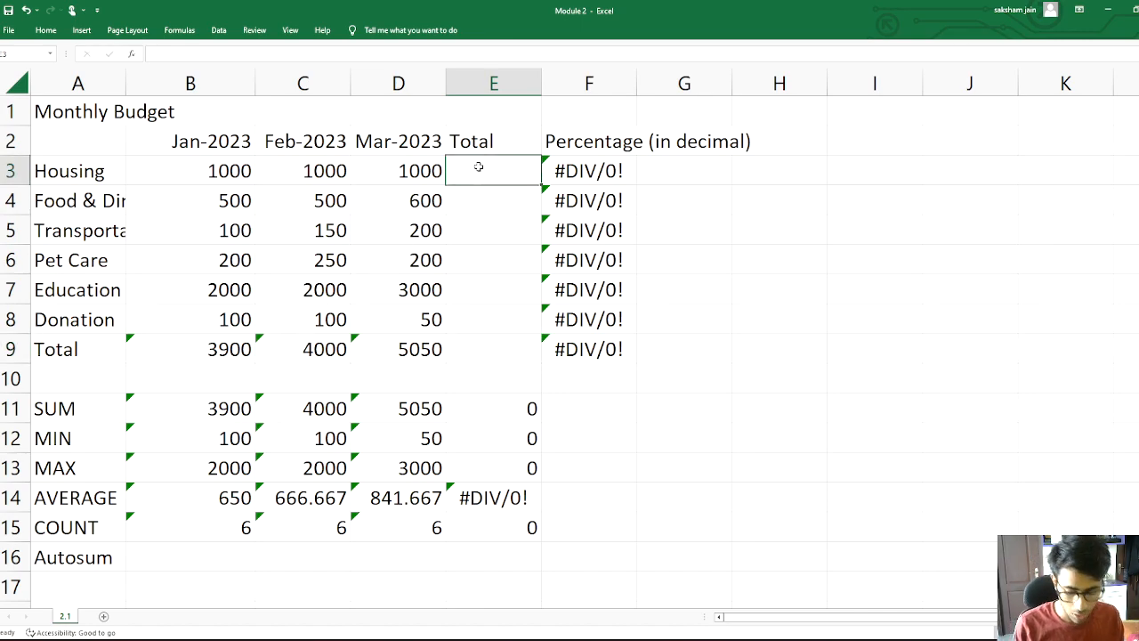
key("alt+equal")
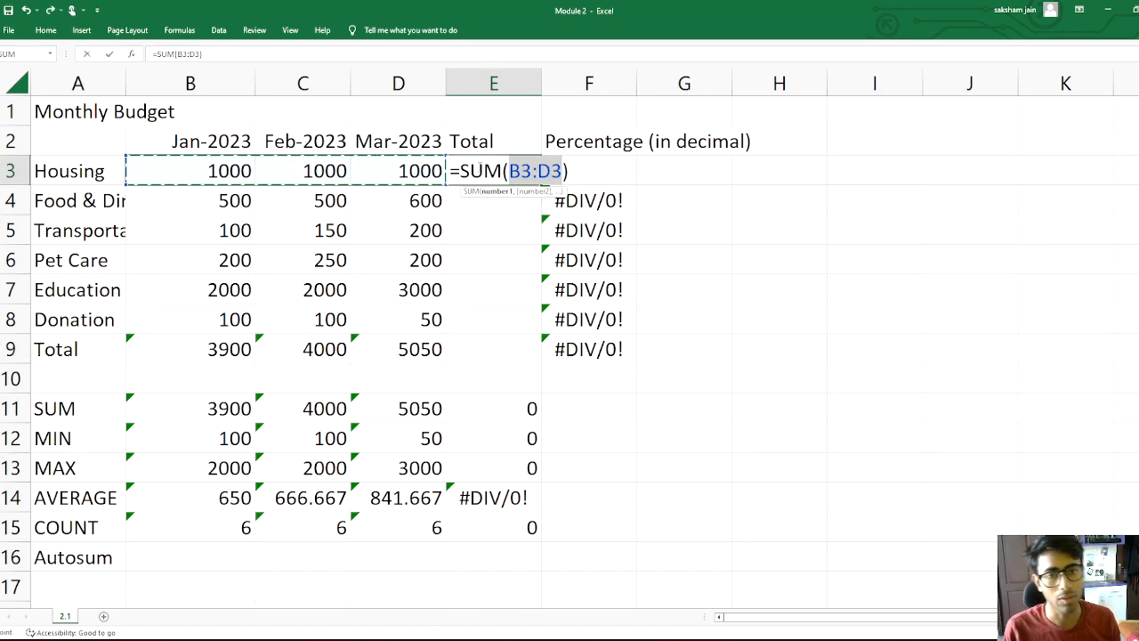
key("Return")
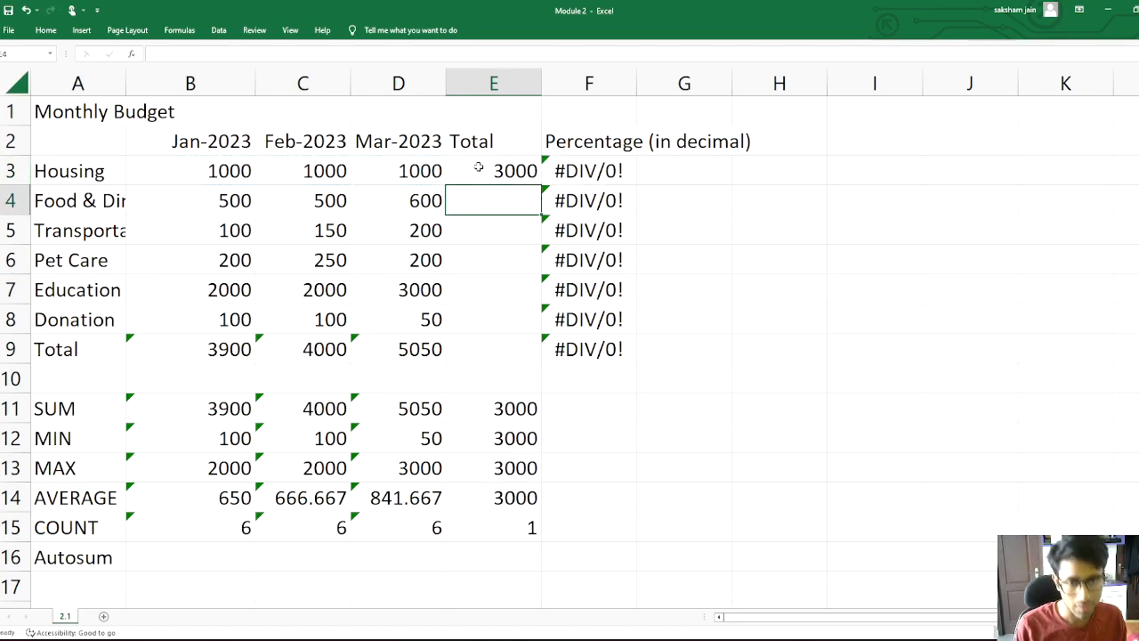
key("alt+equal")
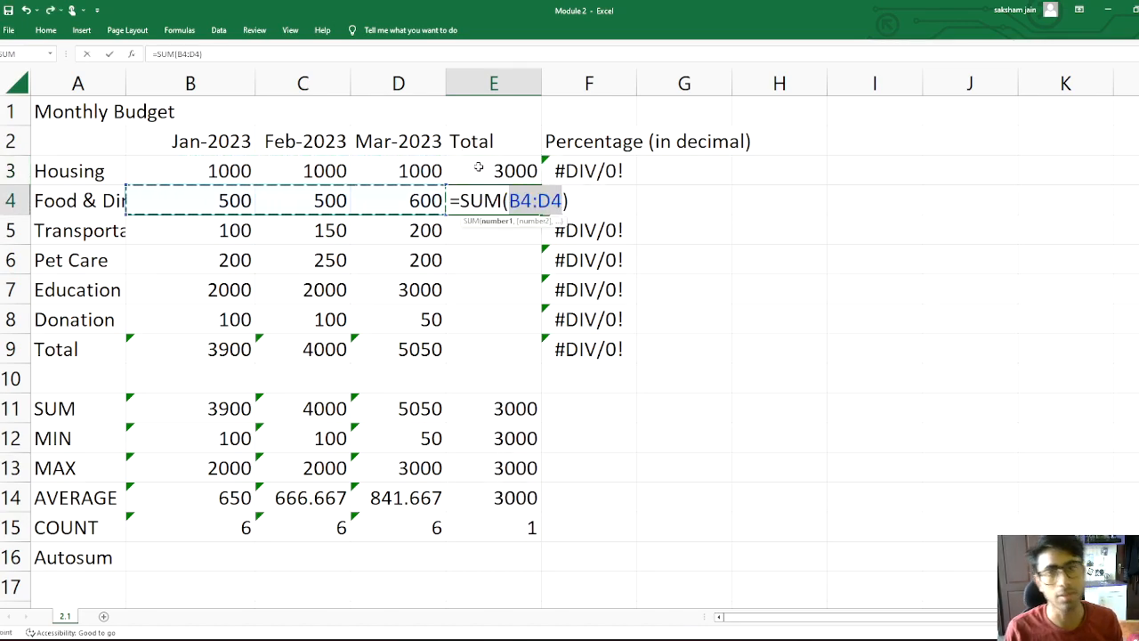
key("Return")
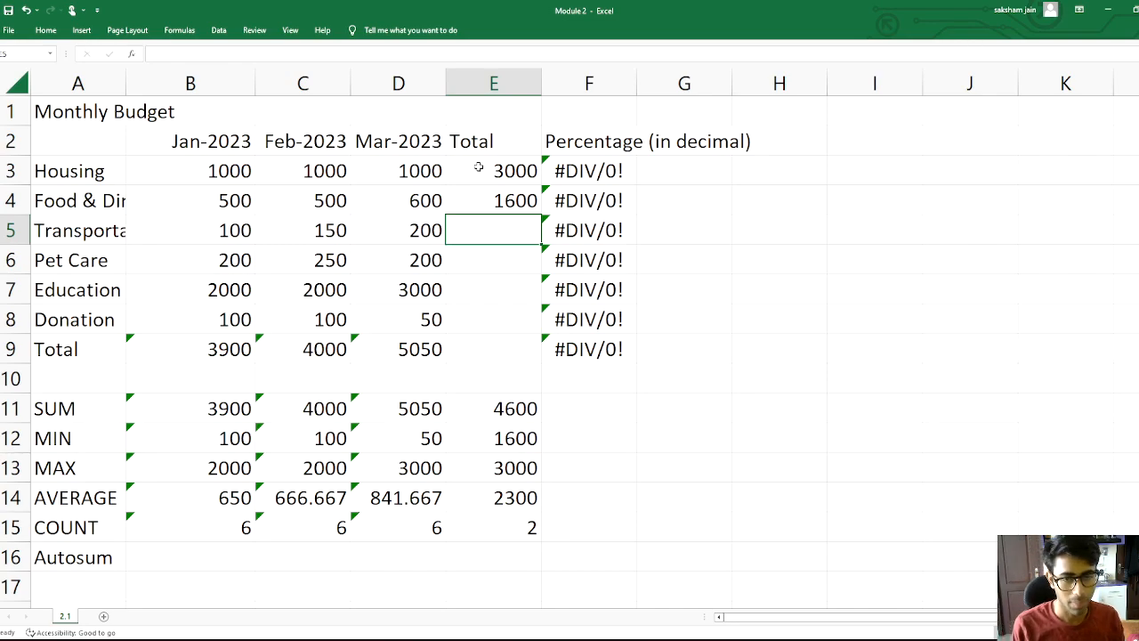
Step: Insert AutoSum totals in E5 and E6, setting their ranges to B5:D5 and B6:D6
key("alt+equal")
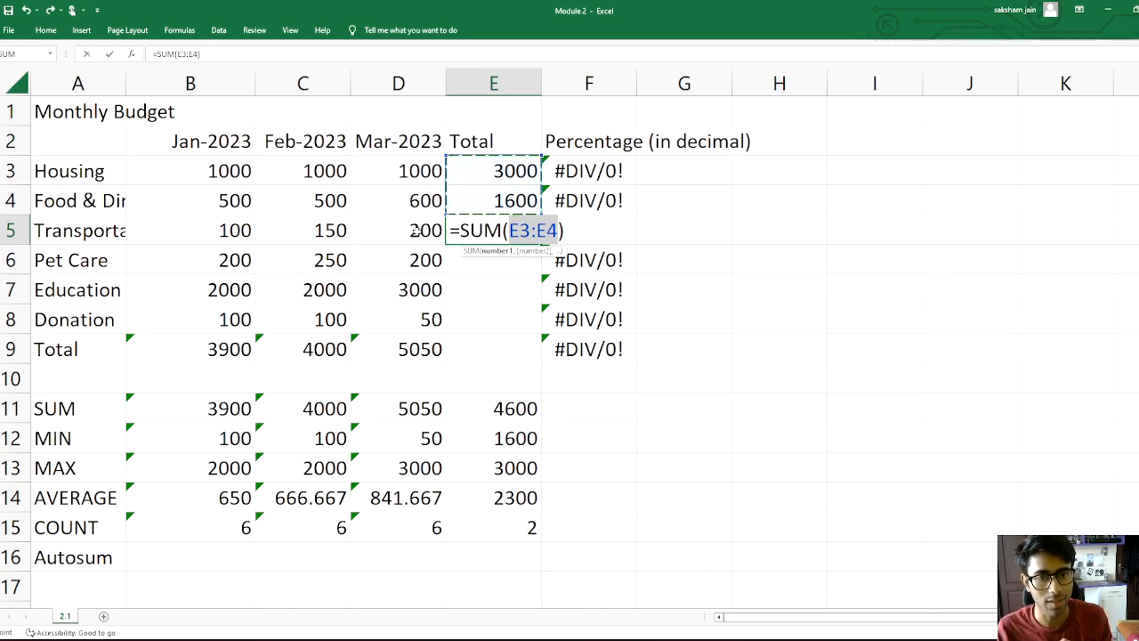
left_click_drag(252, 238, 428, 239)
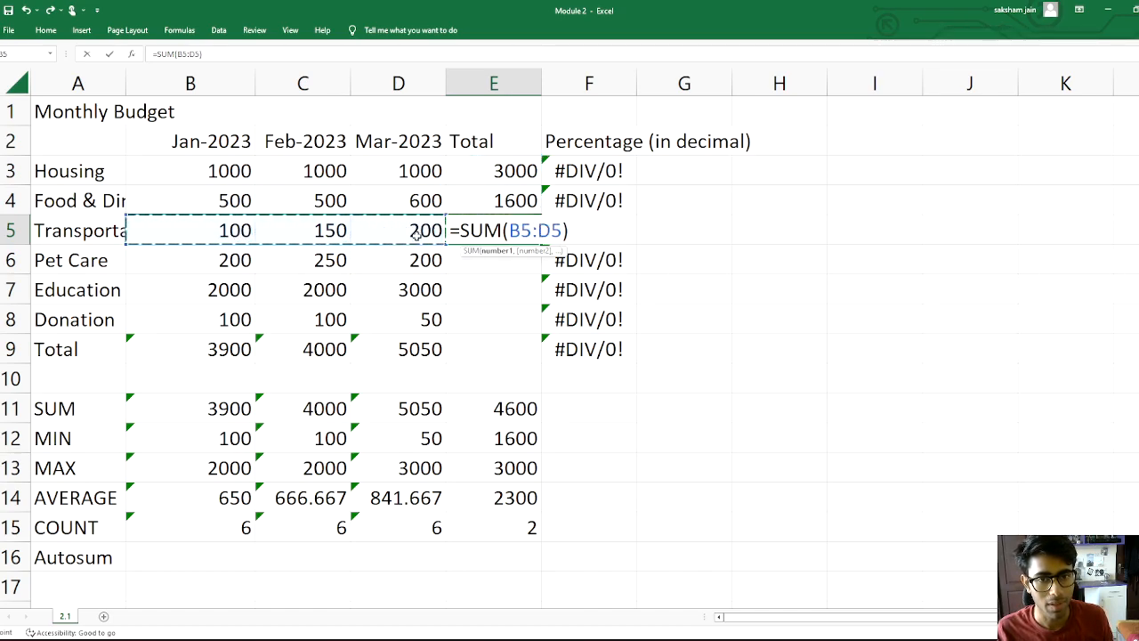
key("Return")
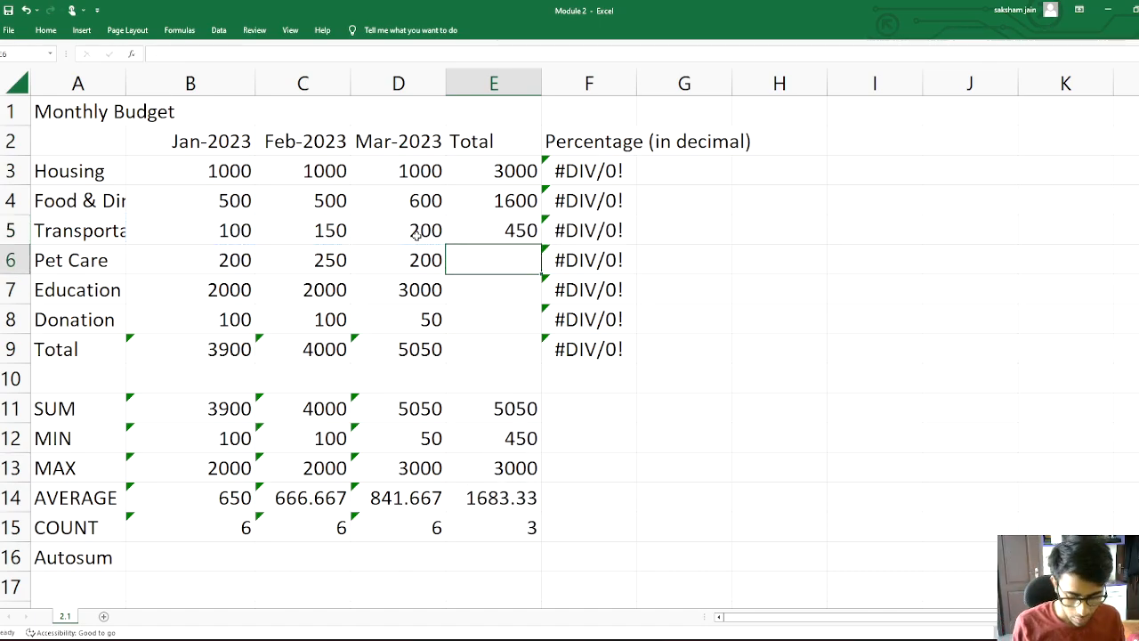
key("alt+equal")
left_click_drag(236, 258, 399, 262)
key("Return")
Step: Copy the Pet Care total formula from E6 into cells E7, E8 and E9
left_click(512, 259)
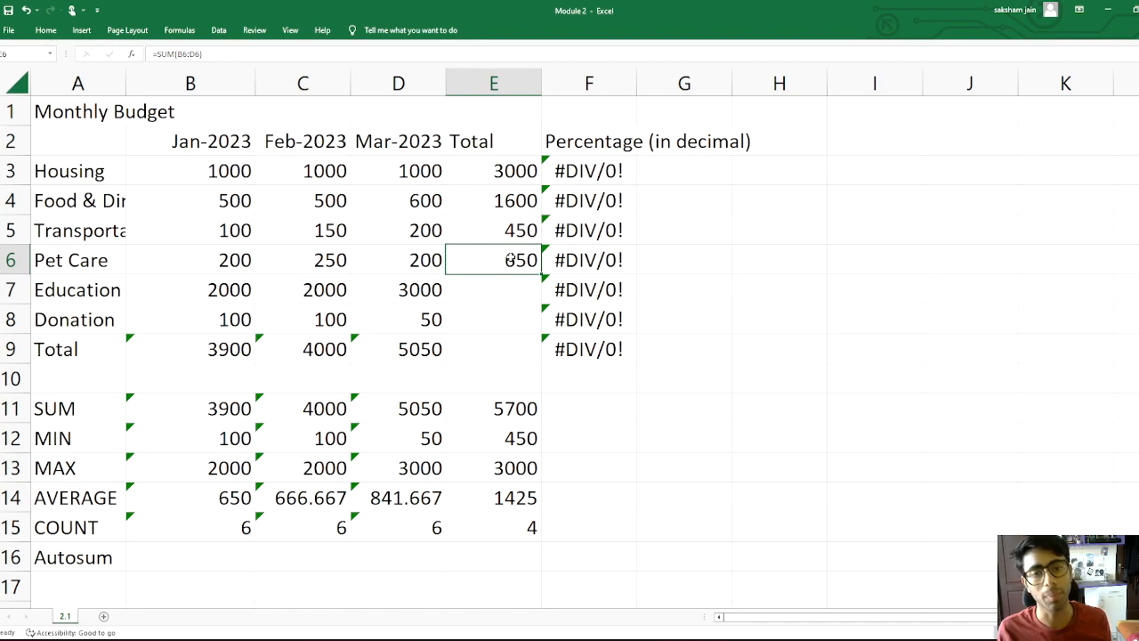
key("ctrl+c")
left_click(504, 294)
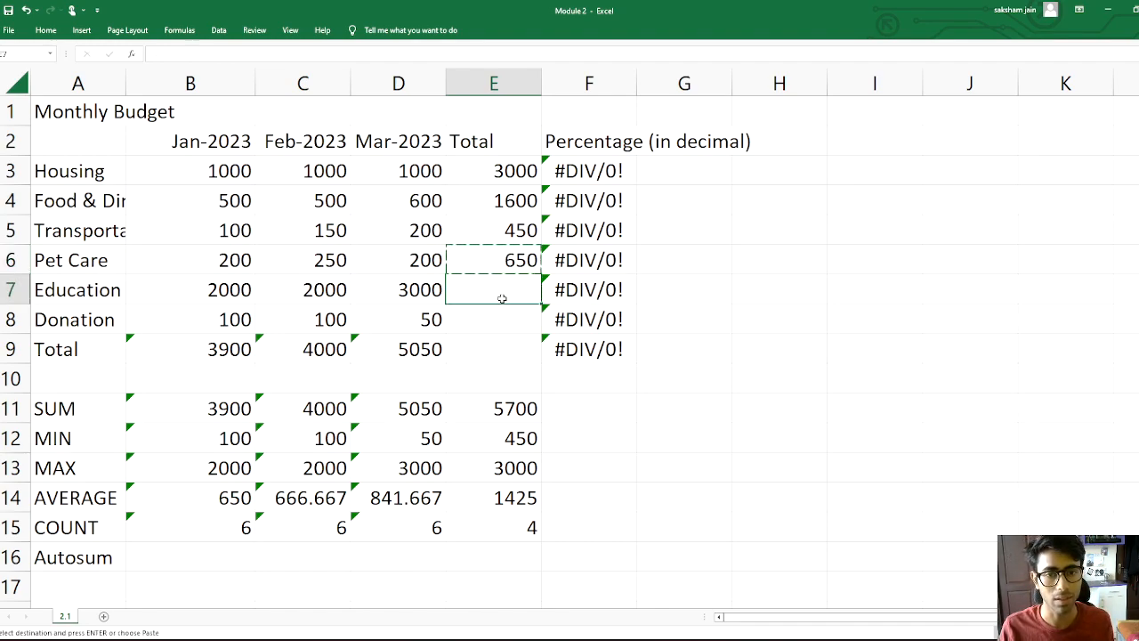
key("ctrl+v")
left_click(499, 318)
key("ctrl+v")
left_click(498, 349)
key("ctrl+v")
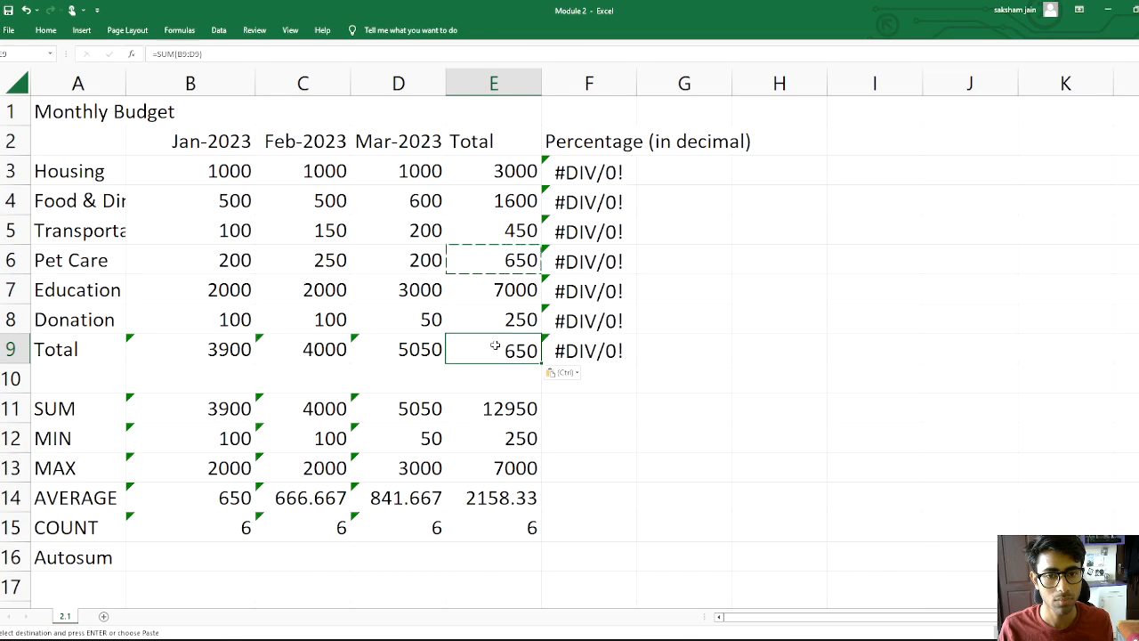
Step: Clear the totals in E6:E9 and fill the formula from E5 down through E9
left_click_drag(501, 354, 499, 265)
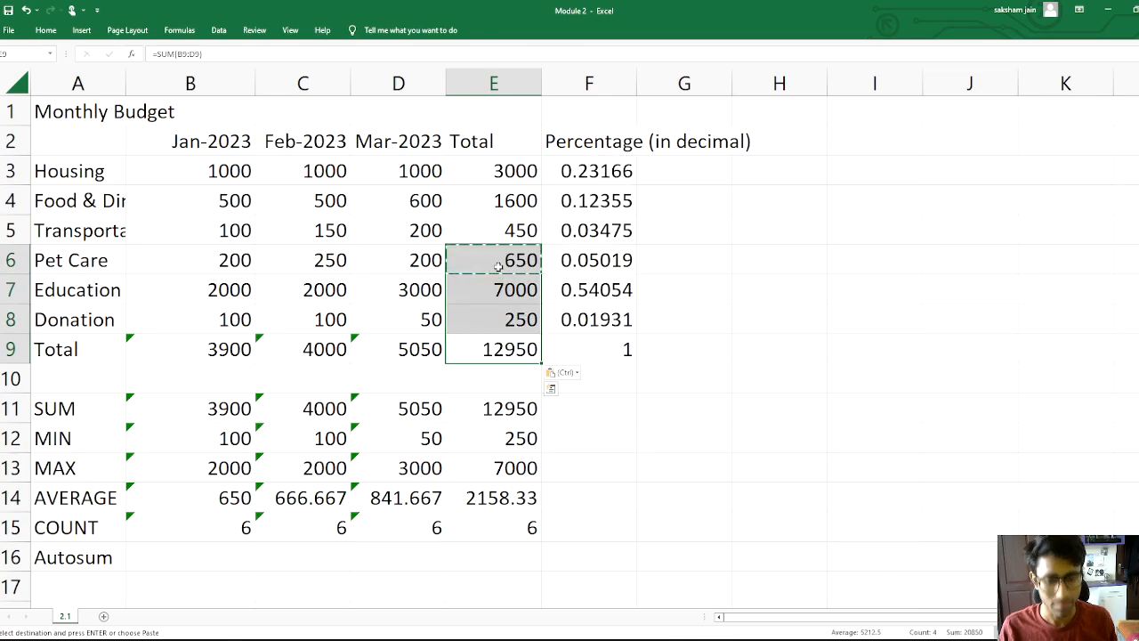
key("Delete")
left_click(514, 230)
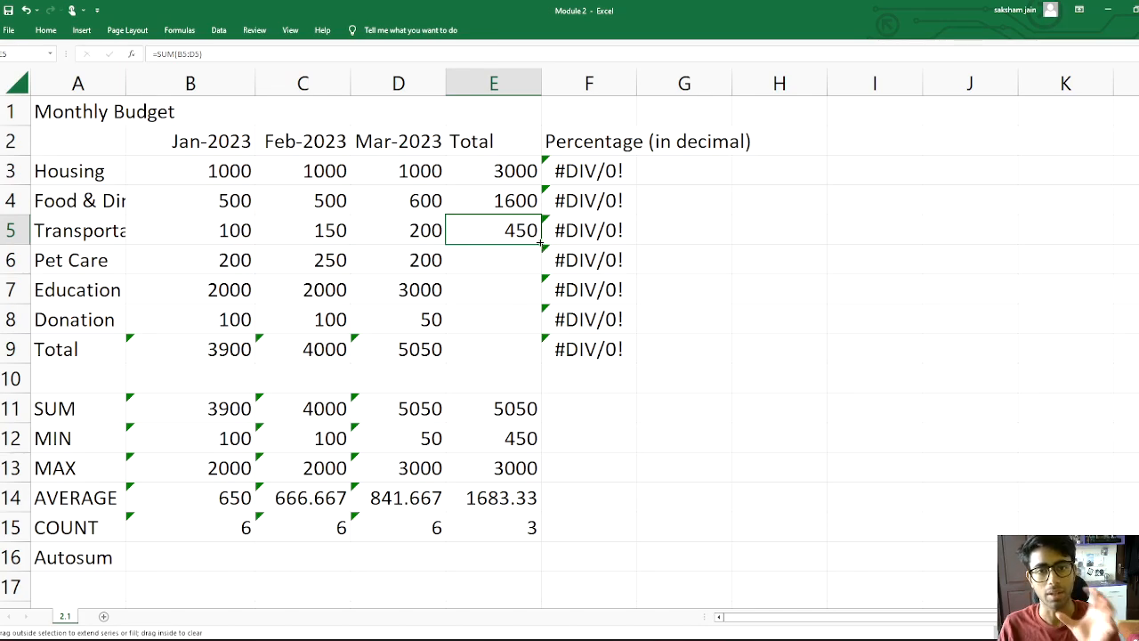
left_click_drag(539, 246, 520, 349)
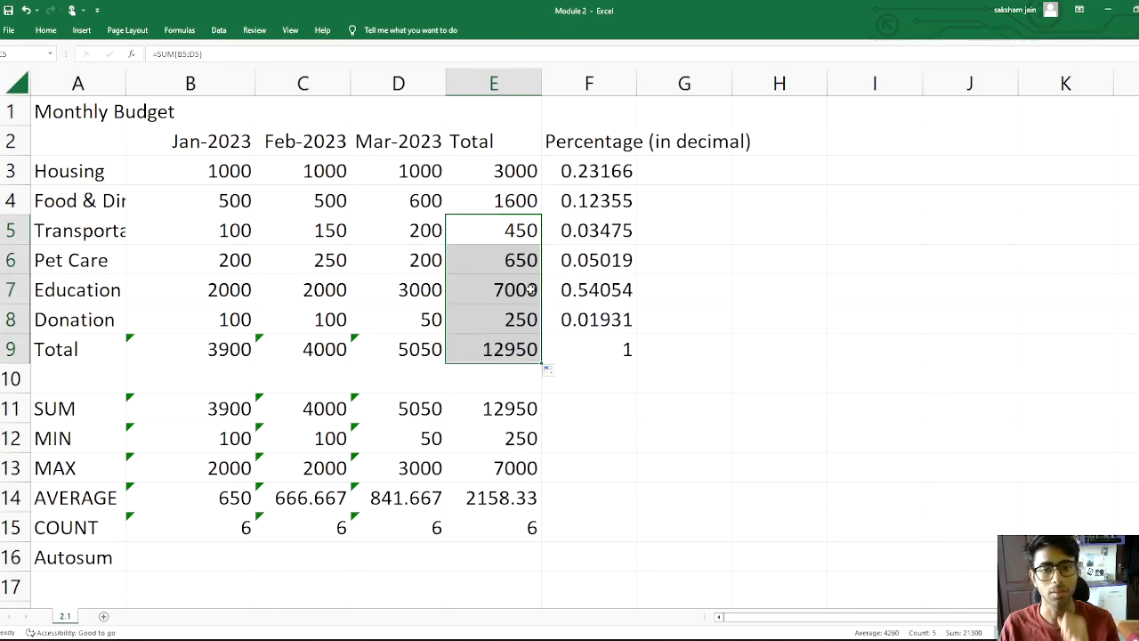
left_click(763, 400)
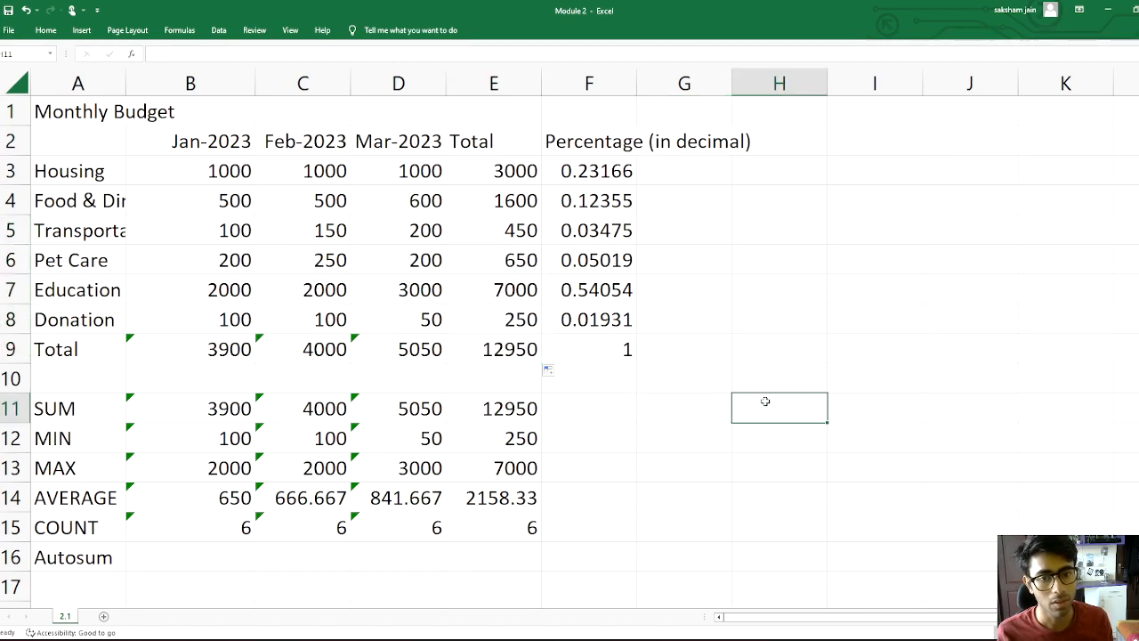
Step: Enter the sample numbers 45, 634, 232, 0 and 9 in cells I7 through I11
left_click(204, 551)
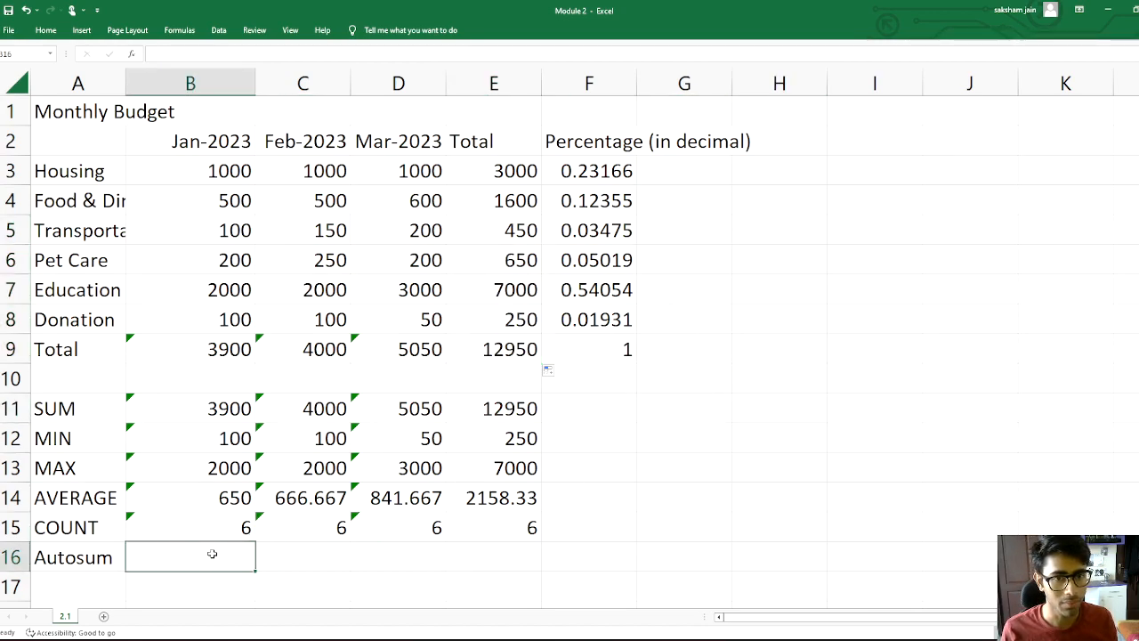
left_click(843, 281)
double_click(863, 291)
type("45")
left_click(865, 320)
type("634")
left_click(857, 346)
type("232")
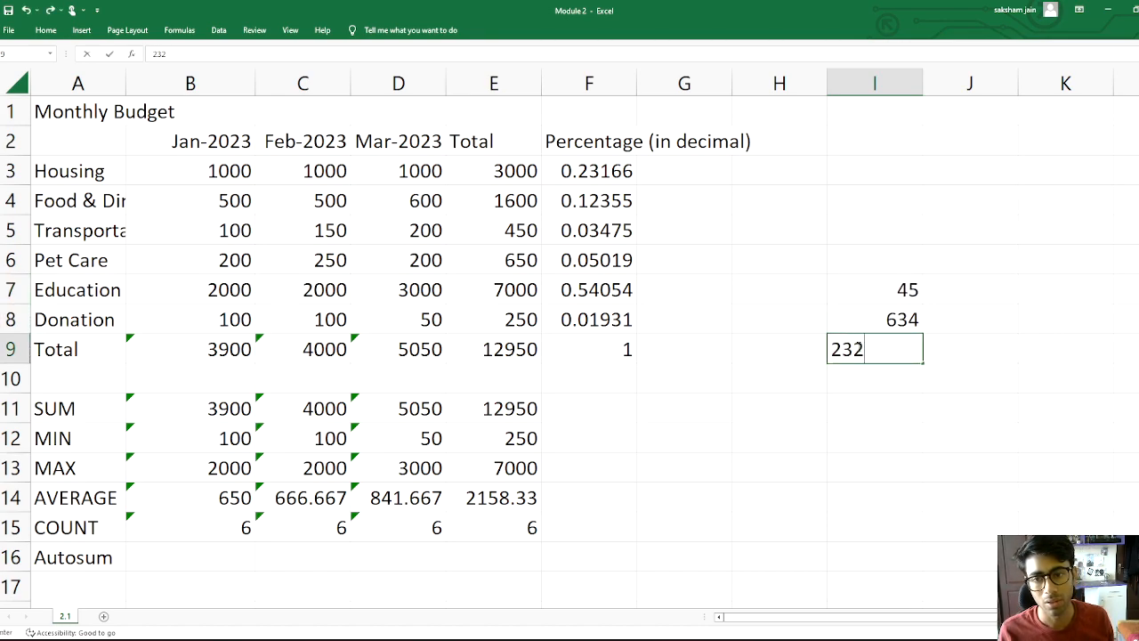
left_click(861, 367)
type("0")
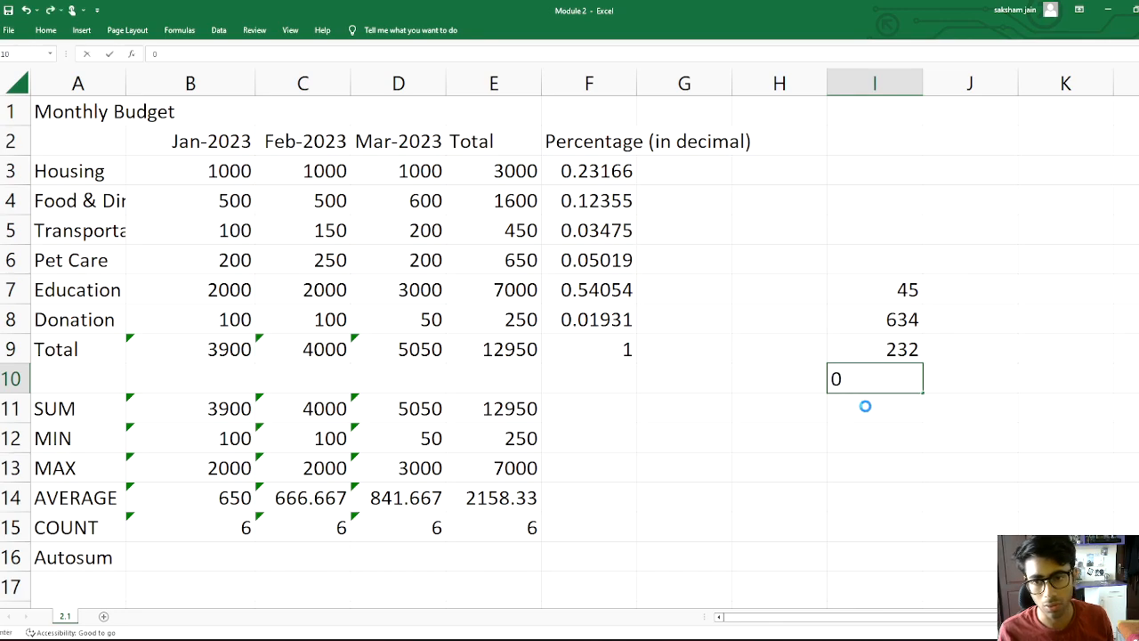
left_click(865, 406)
type("9")
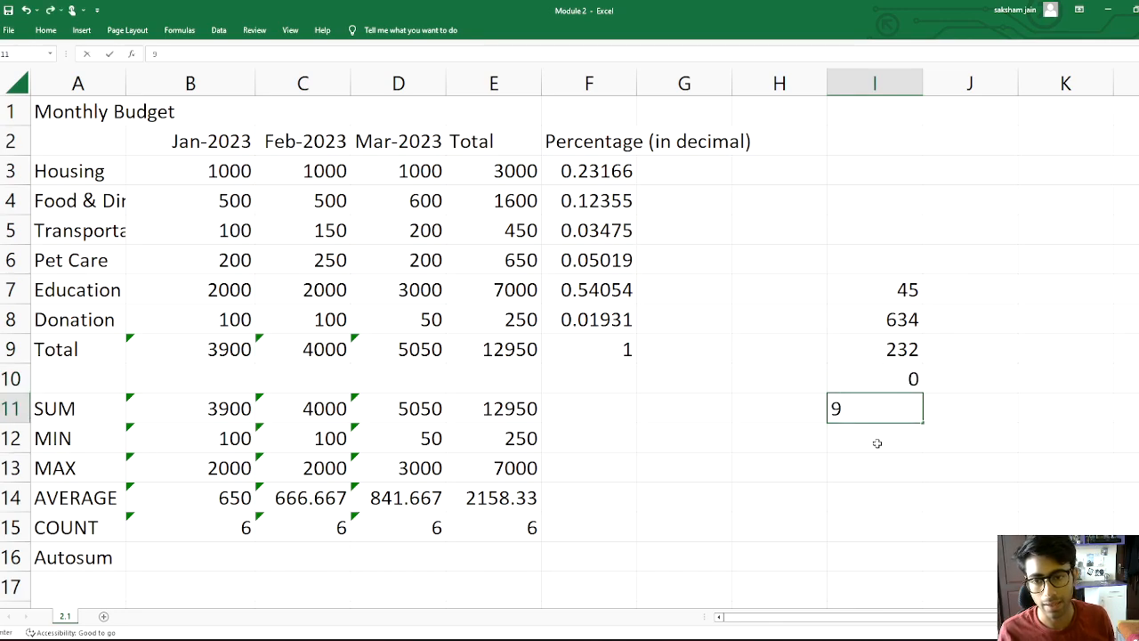
Step: Insert an AutoSum total of I7:I11 in cell I12
left_click(877, 442)
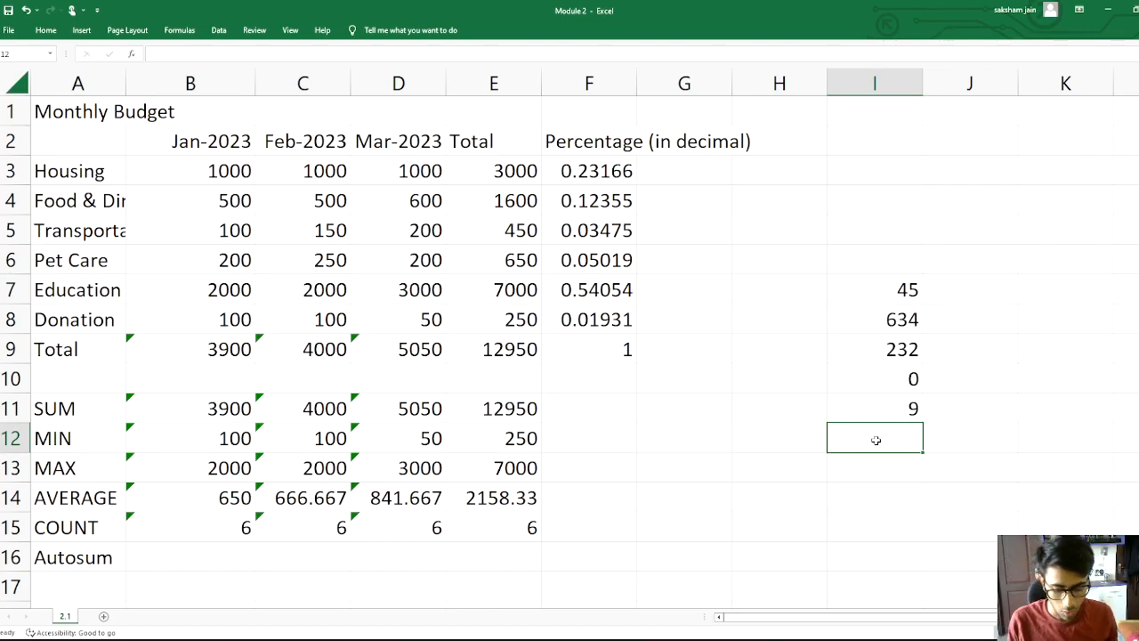
key("alt+equal")
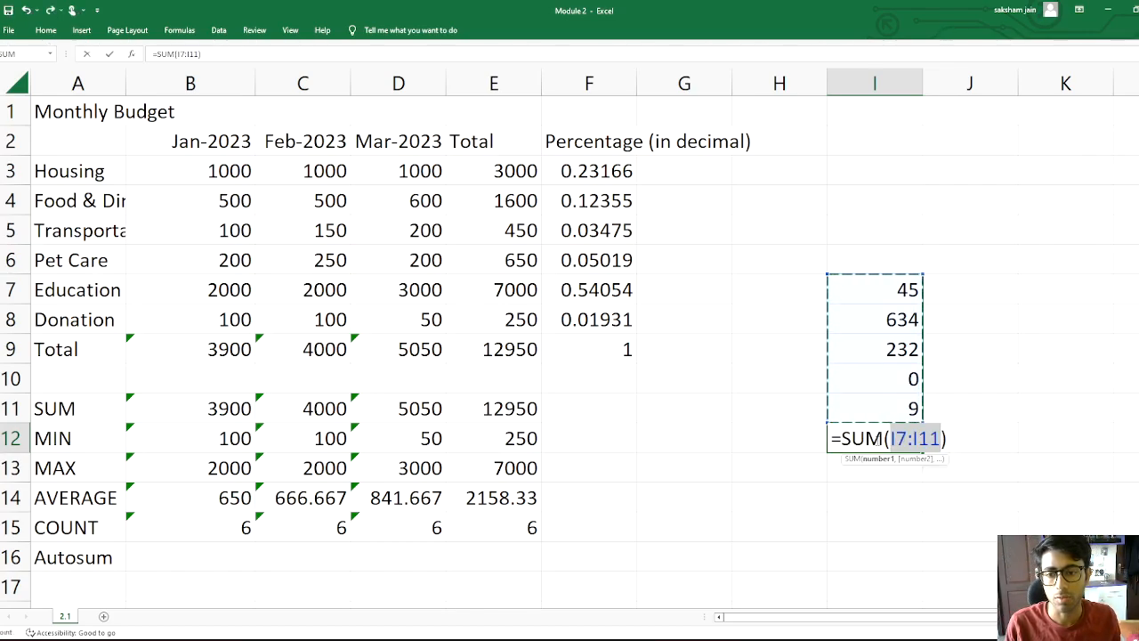
key("Return")
Step: Clear the sample numbers and their total from cells I7 through I12
left_click_drag(902, 285, 853, 438)
left_click(853, 439)
key("BackSpace")
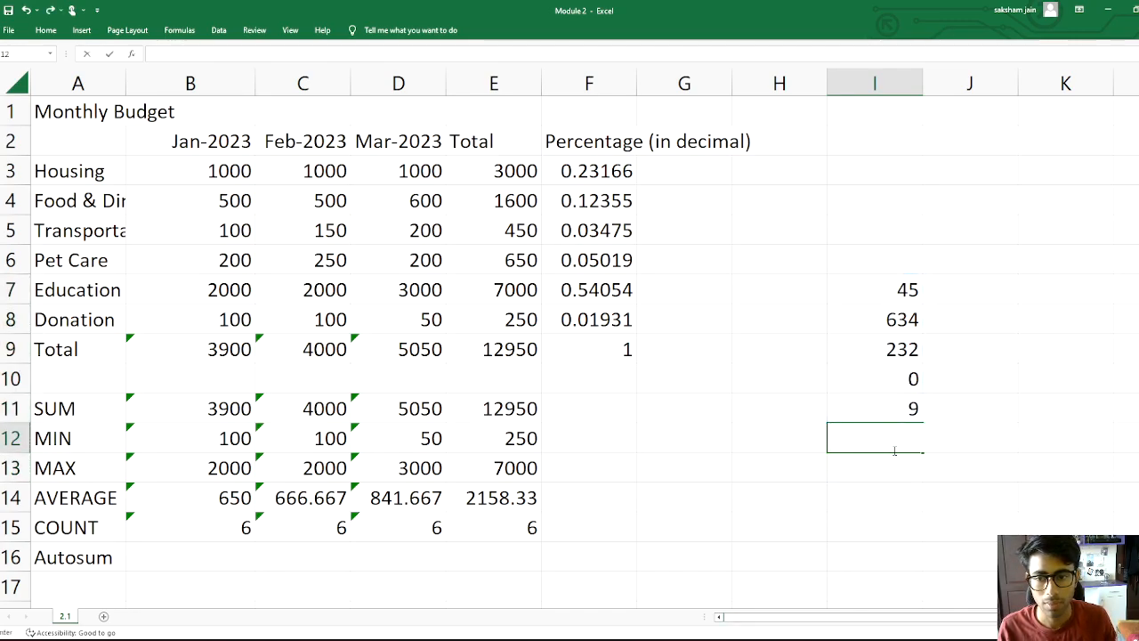
double_click(891, 396)
key("BackSpace")
left_click(893, 378)
key("BackSpace")
left_click(894, 349)
key("BackSpace")
left_click(895, 319)
key("BackSpace")
left_click(897, 289)
key("BackSpace")
Step: Insert an AutoSum in B16 with its range set to B3:B8, and fill the formula across through E16
left_click(209, 552)
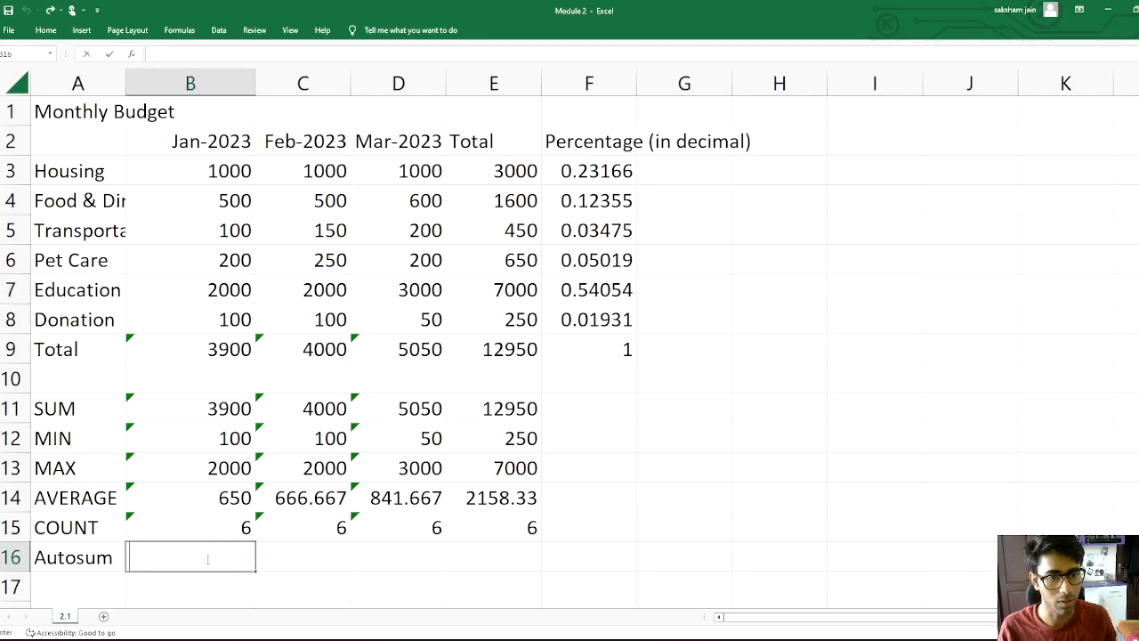
key("Escape")
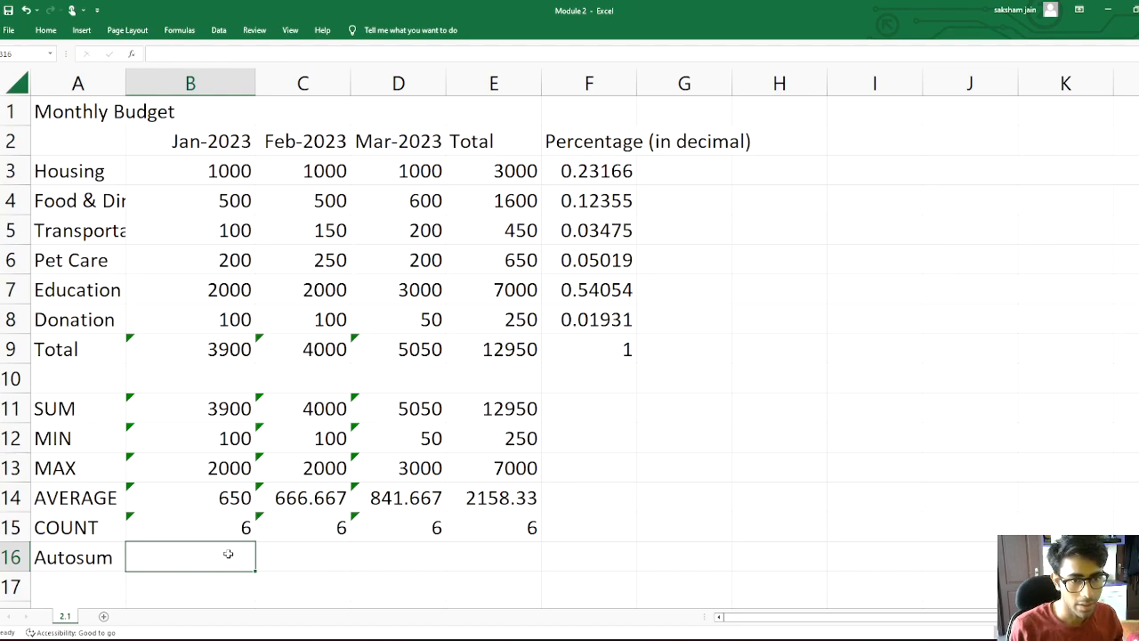
key("alt+equal")
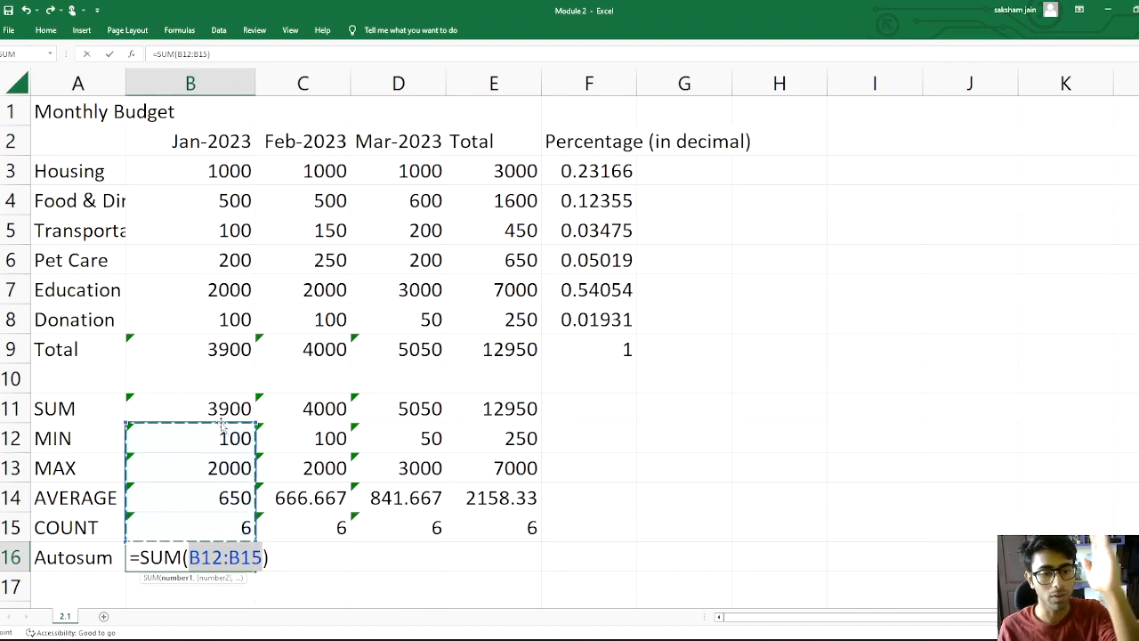
left_click_drag(219, 169, 215, 316)
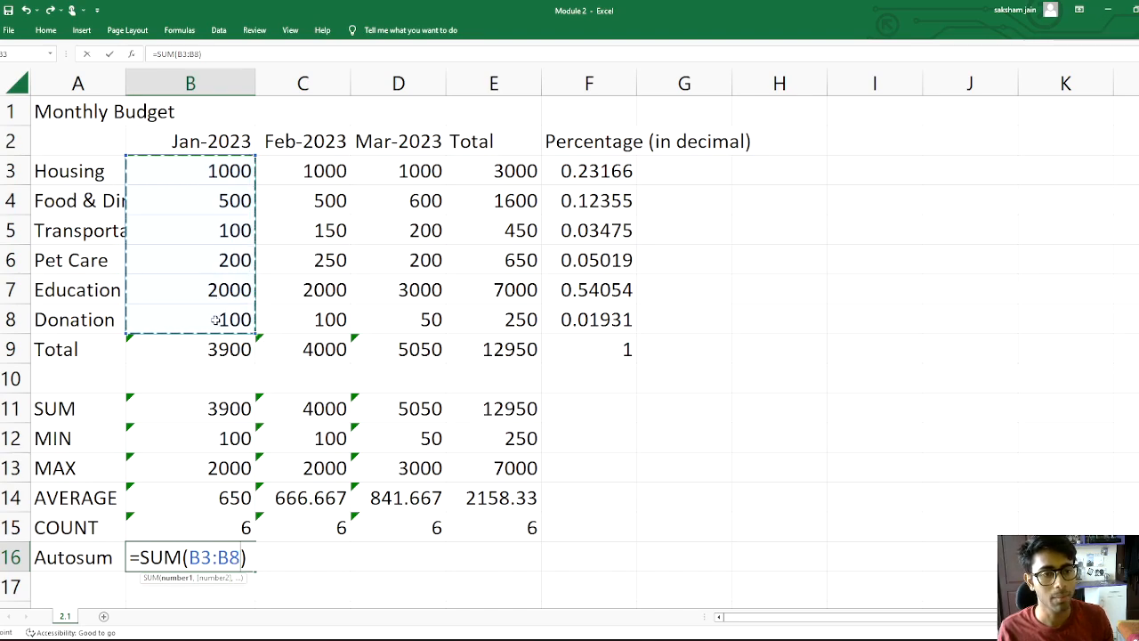
key("Return")
left_click(231, 558)
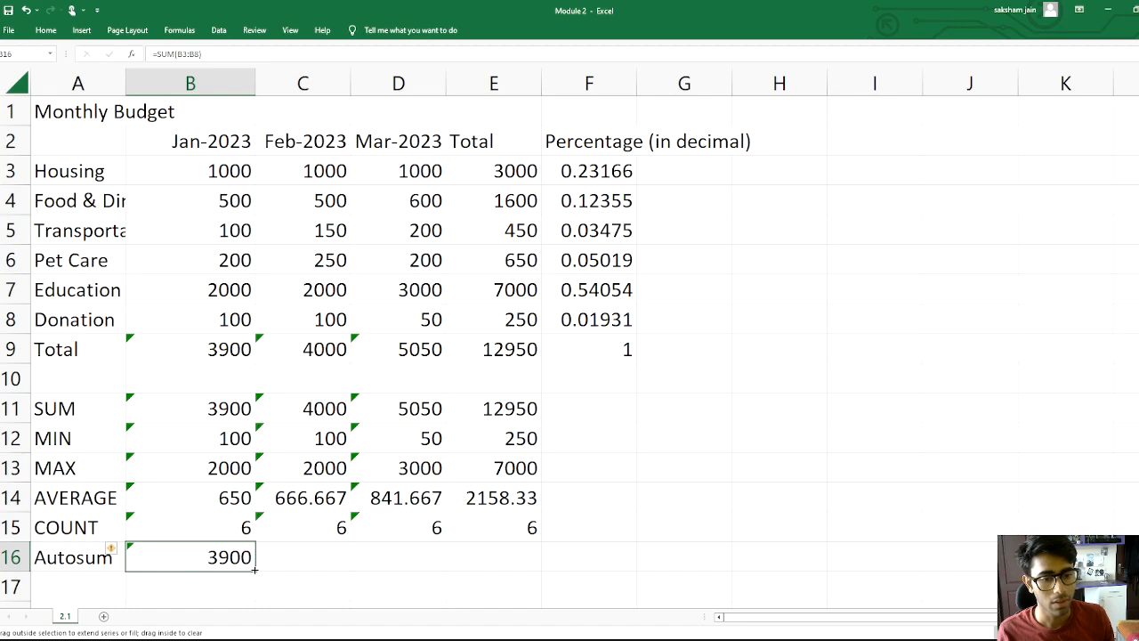
left_click_drag(255, 569, 508, 559)
Step: Inspect the filled Autosum row formulas in E16, D16 and C16 to check the ranges they reference
left_click(516, 565)
double_click(516, 565)
double_click(431, 564)
double_click(345, 563)
left_click(246, 557)
Step: Clear the accidentally altered SUM formula from cell C16
left_click(514, 547)
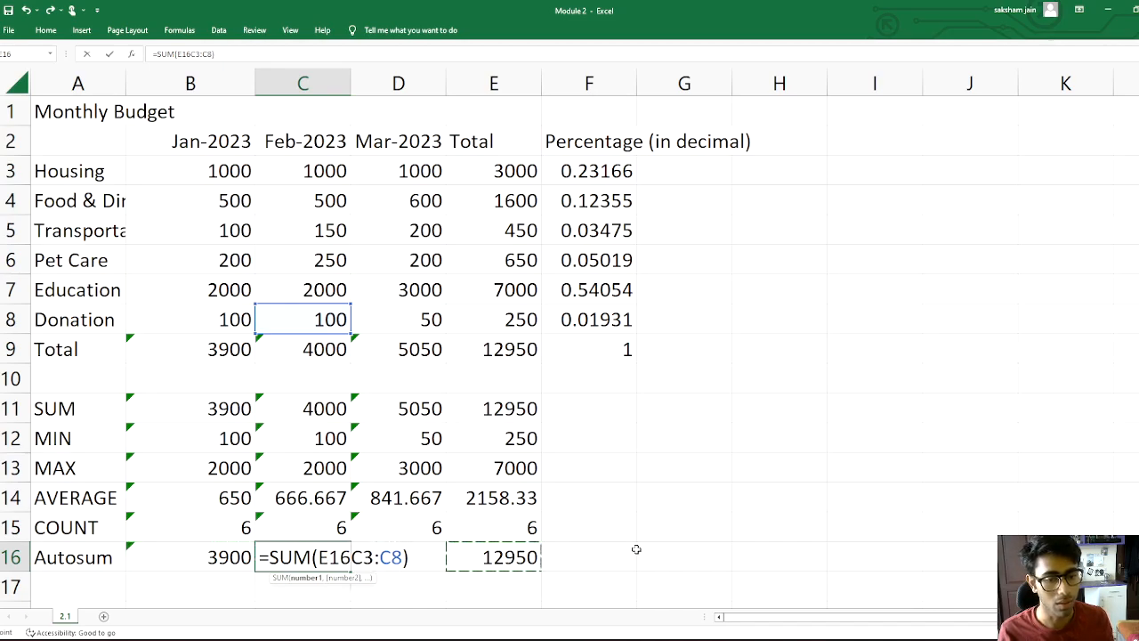
key("Return")
type("17")
left_click(594, 550)
left_click(328, 562)
key("BackSpace")
key("Return")
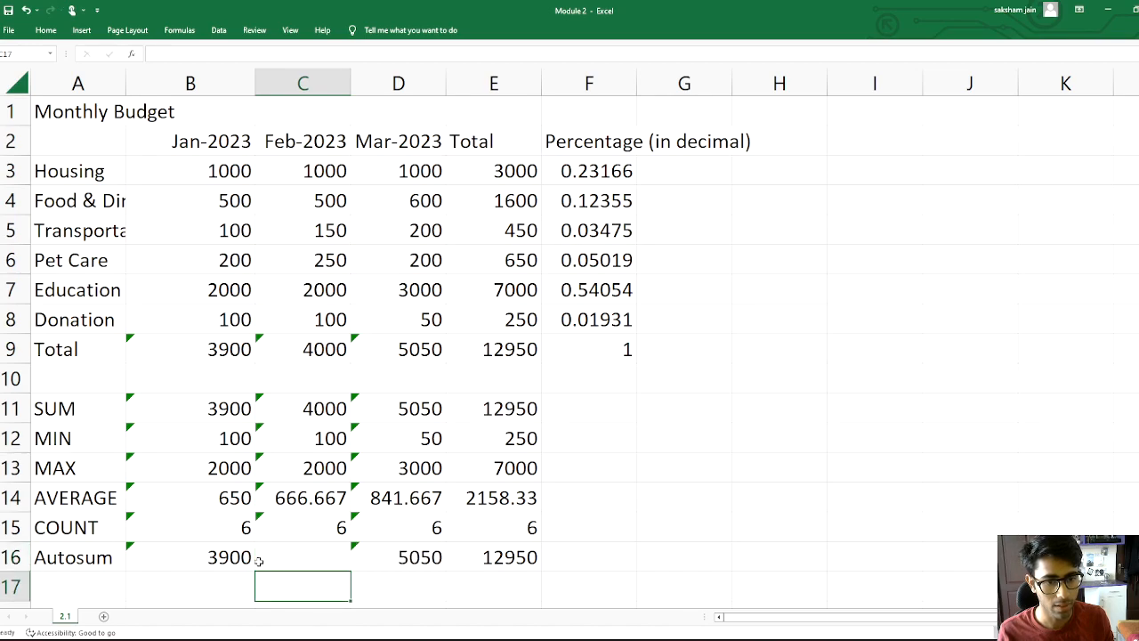
Step: Insert an AutoSum in C16 and accept the suggested range C12:C15
left_click(301, 555)
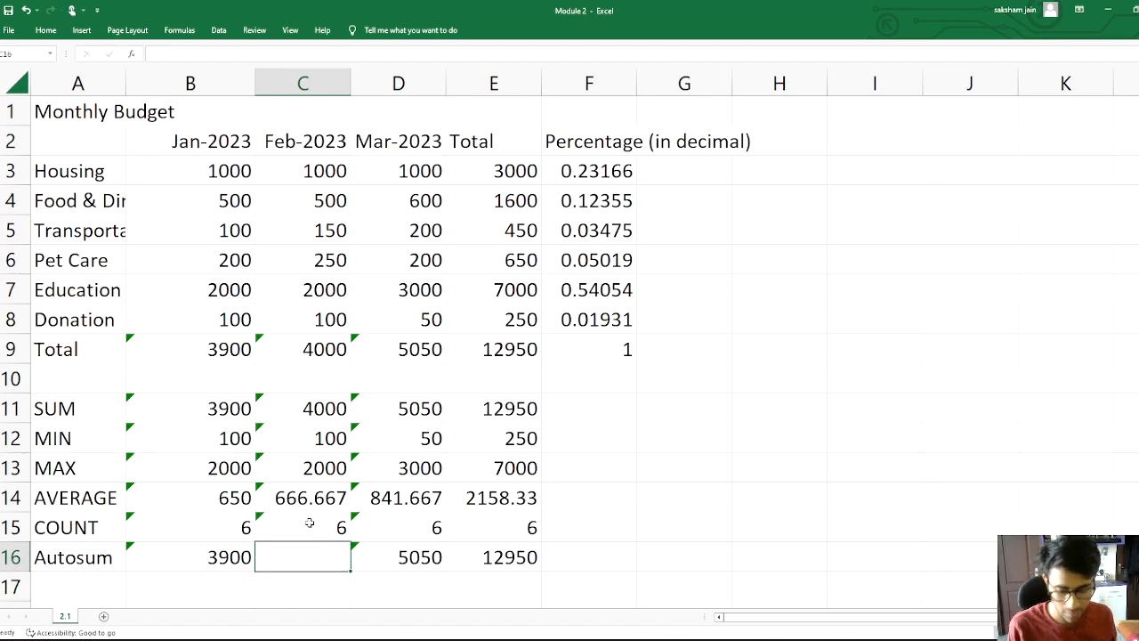
key("alt")
key("alt+equal")
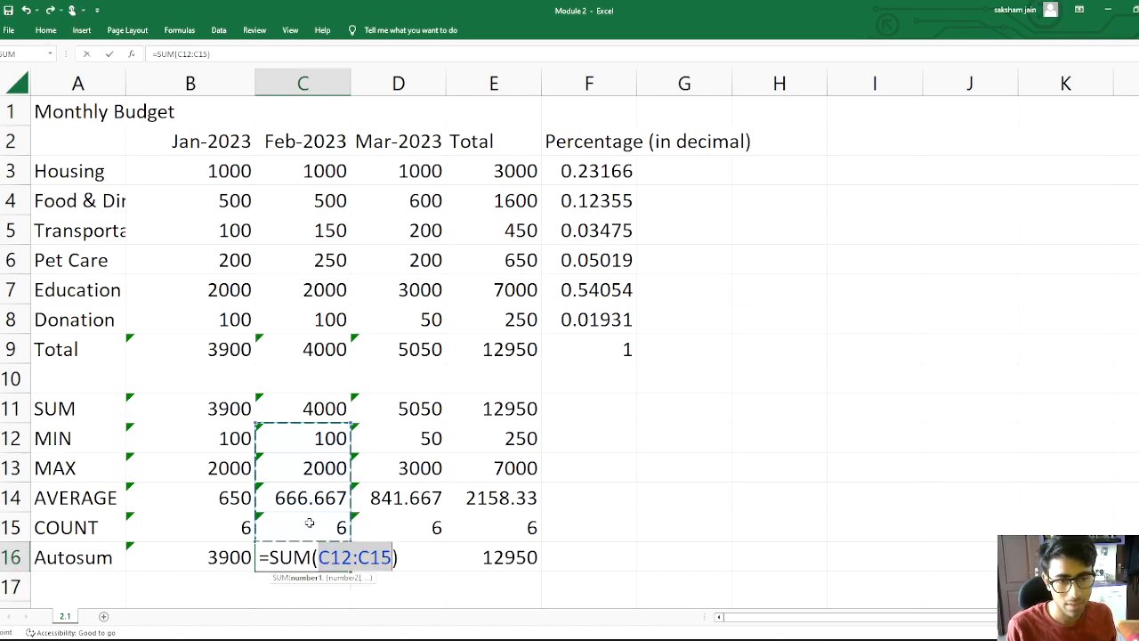
key("Return")
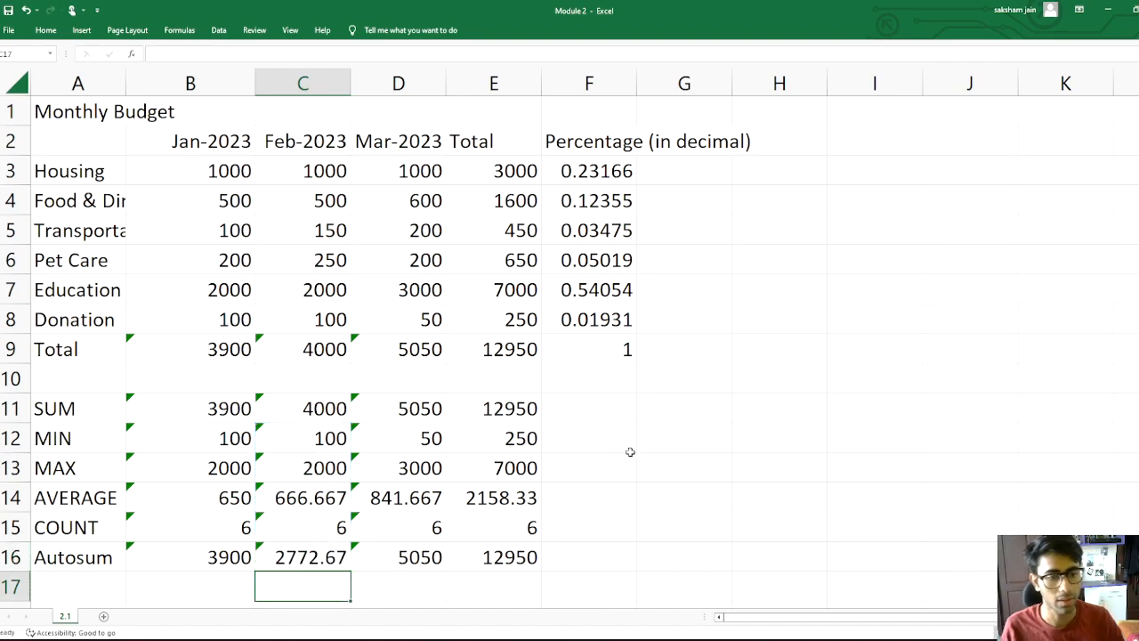
Step: Replace the total in C16 with an AutoSum whose range is set to C3:C8
double_click(322, 560)
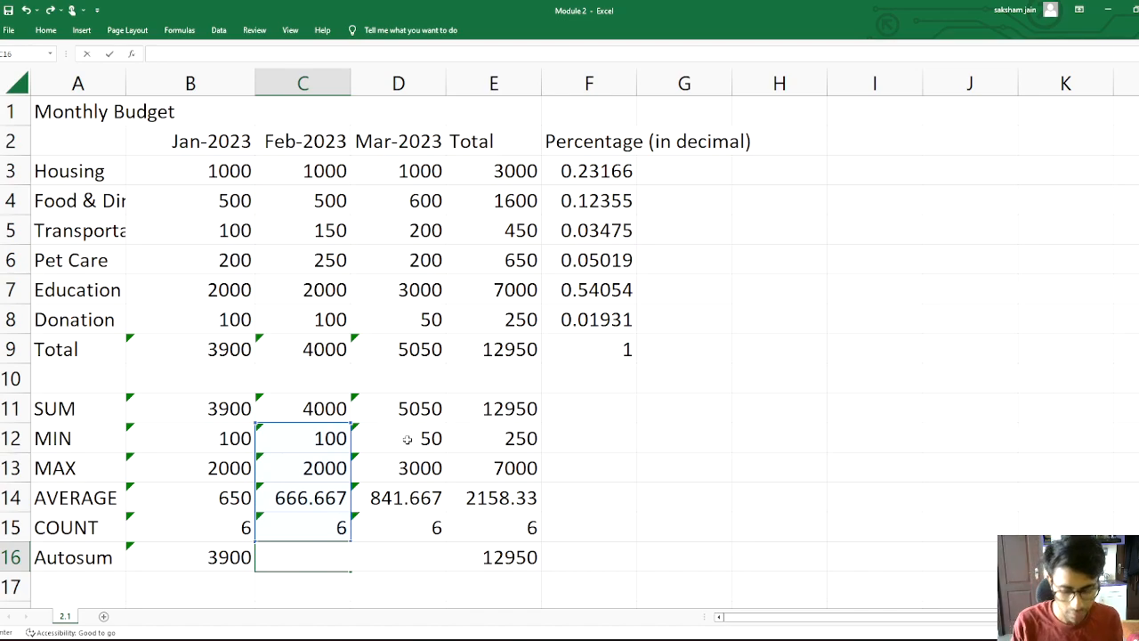
key("alt+equal")
left_click_drag(329, 173, 294, 318)
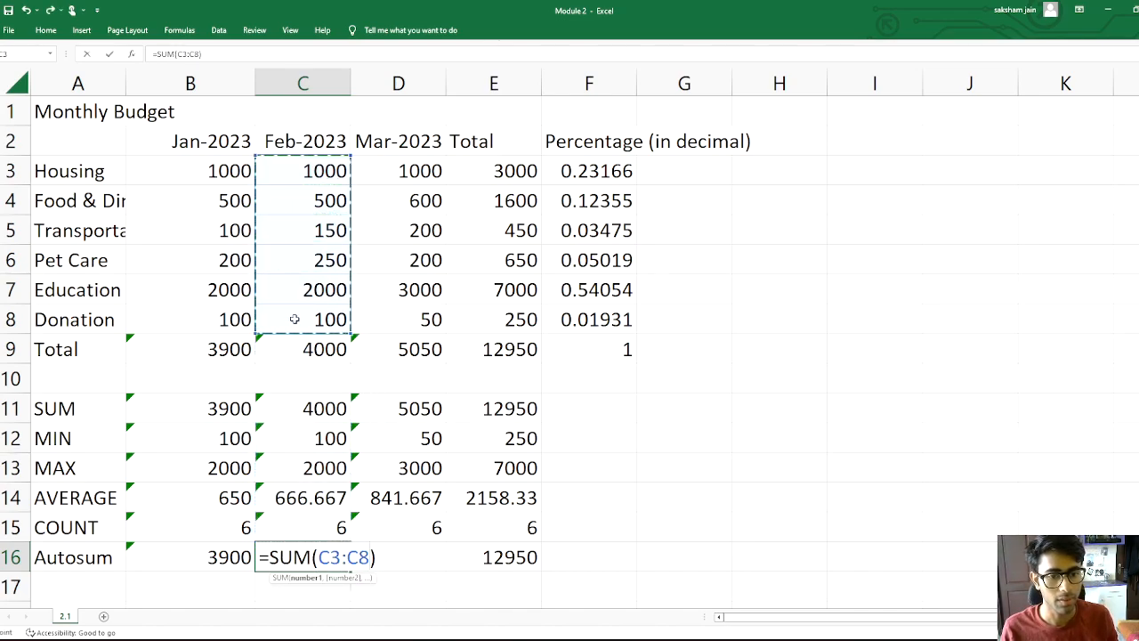
key("Return")
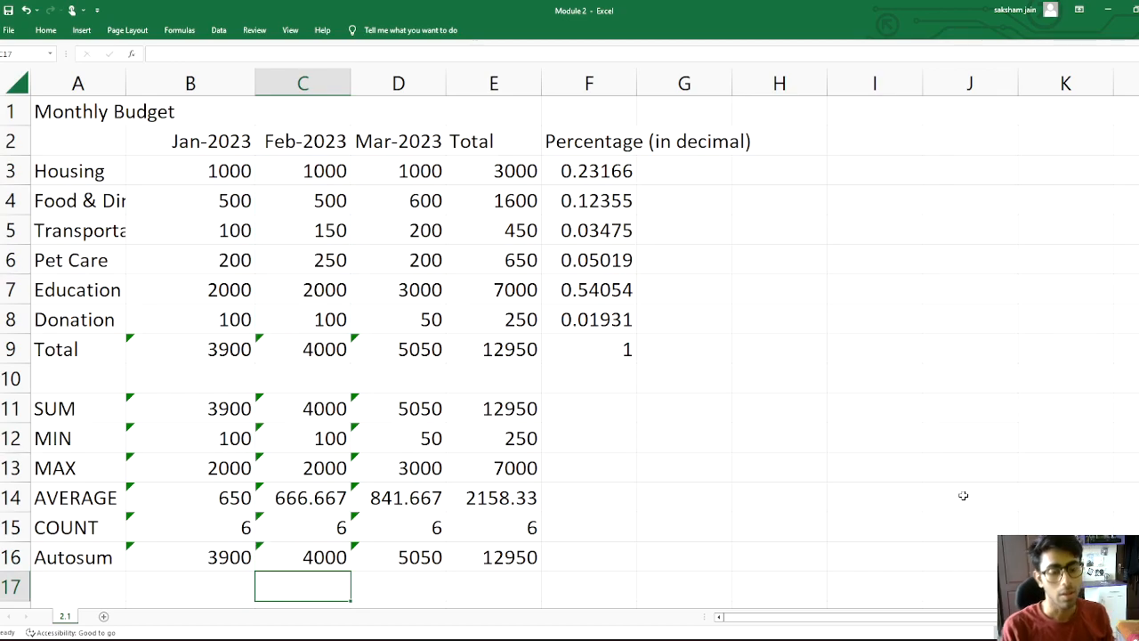